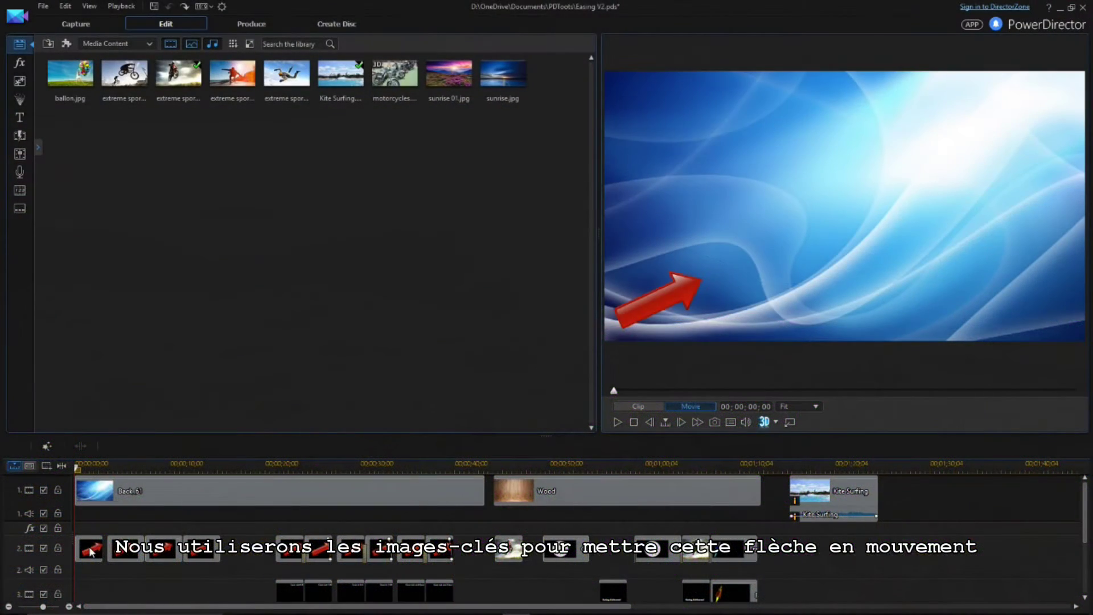
- Select the first red arrow clip on track 2 and open it in PiP Designer with Modify
click(91, 548)
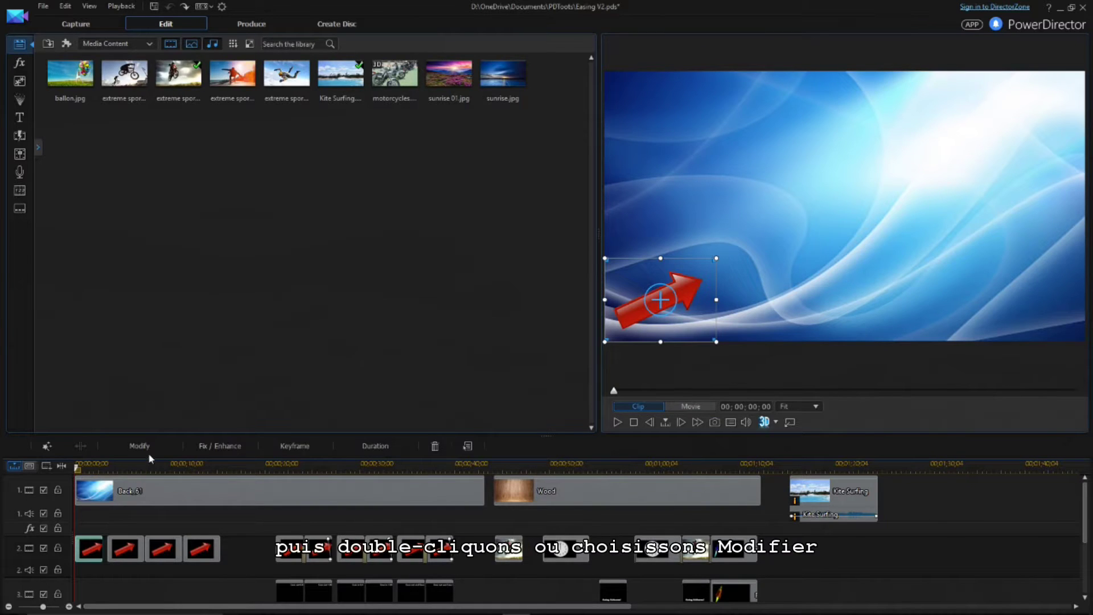
click(146, 450)
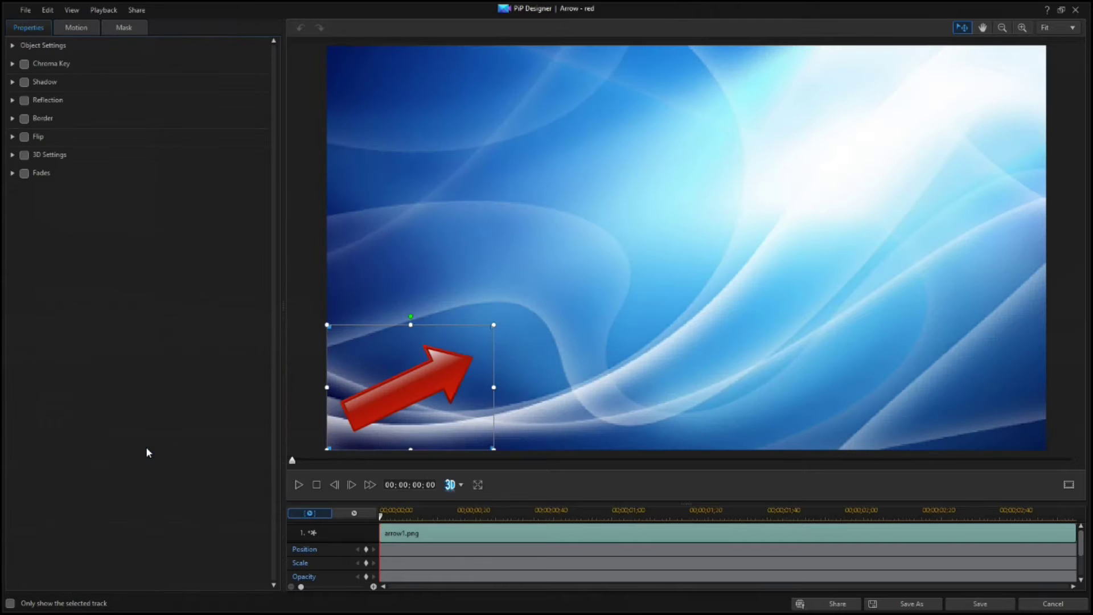
- Keyframe the red arrow's position to travel from lower-left to the upper-right corner by the clip end
click(366, 547)
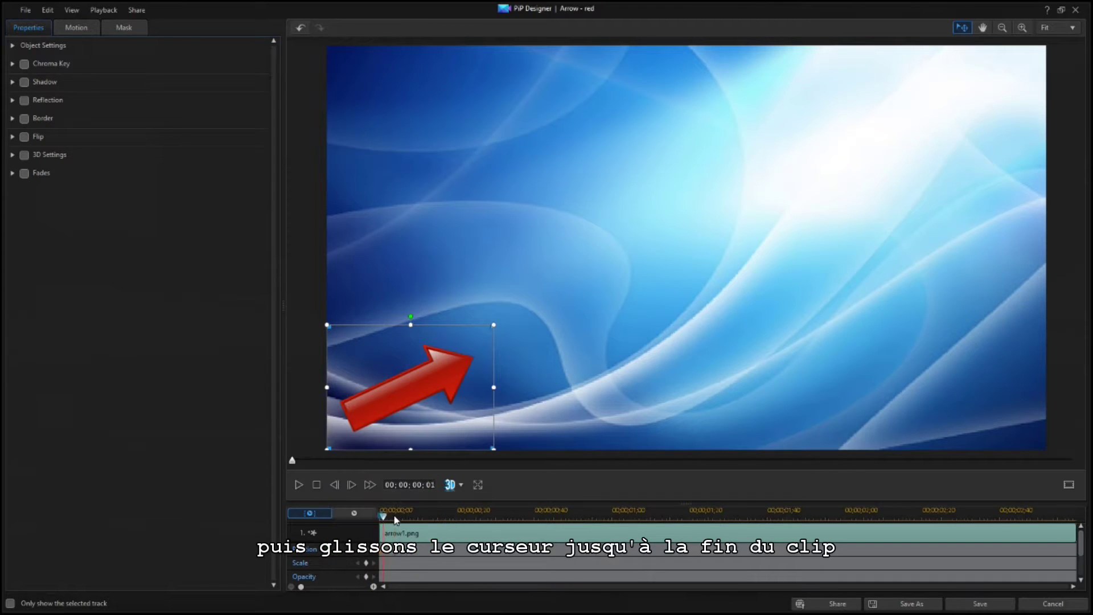
drag(381, 511, 1086, 564)
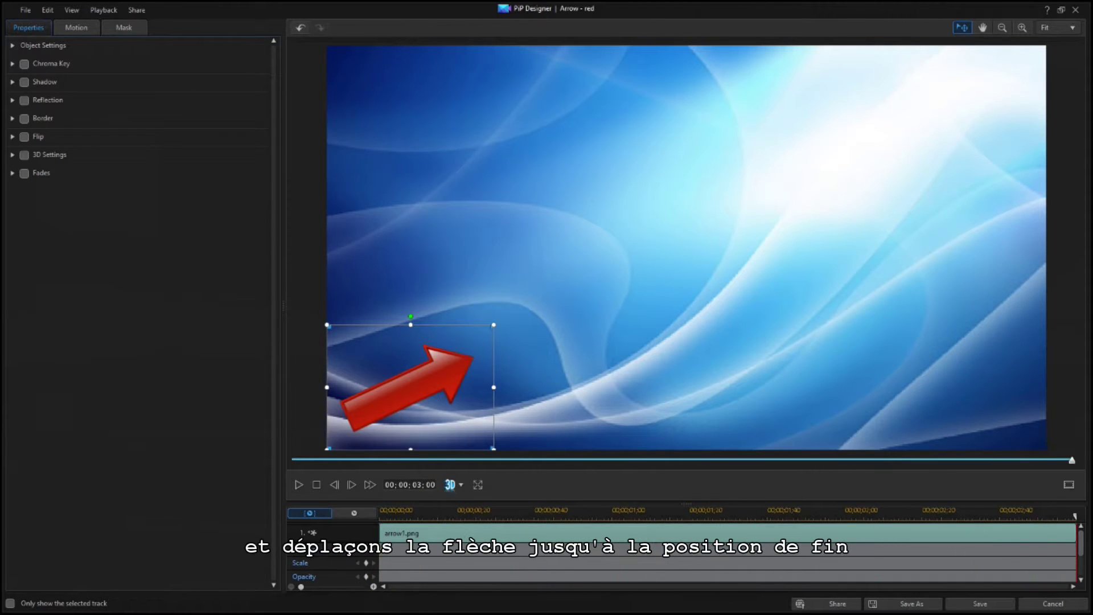
drag(381, 404, 931, 131)
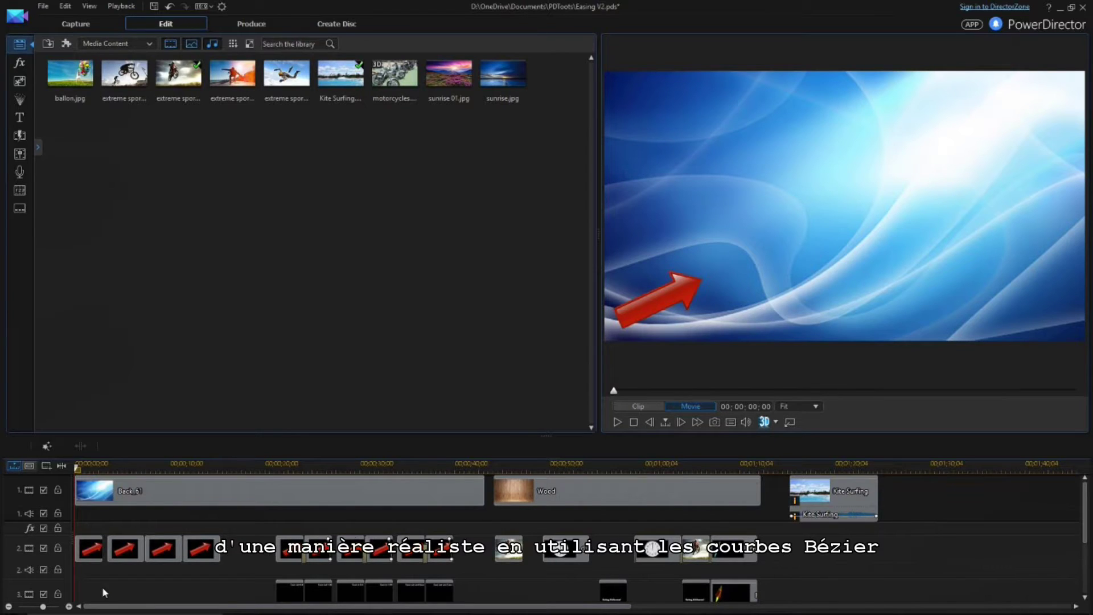
- Reopen the arrow clip in PiP Designer and tick Ease out under Object Settings
click(91, 550)
double_click(91, 549)
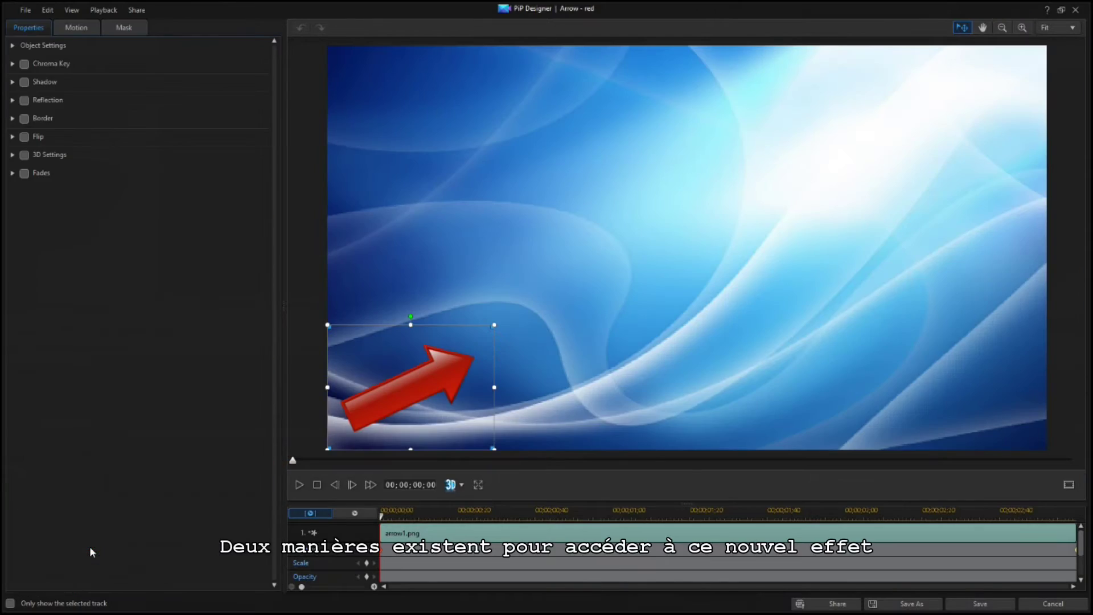
click(13, 46)
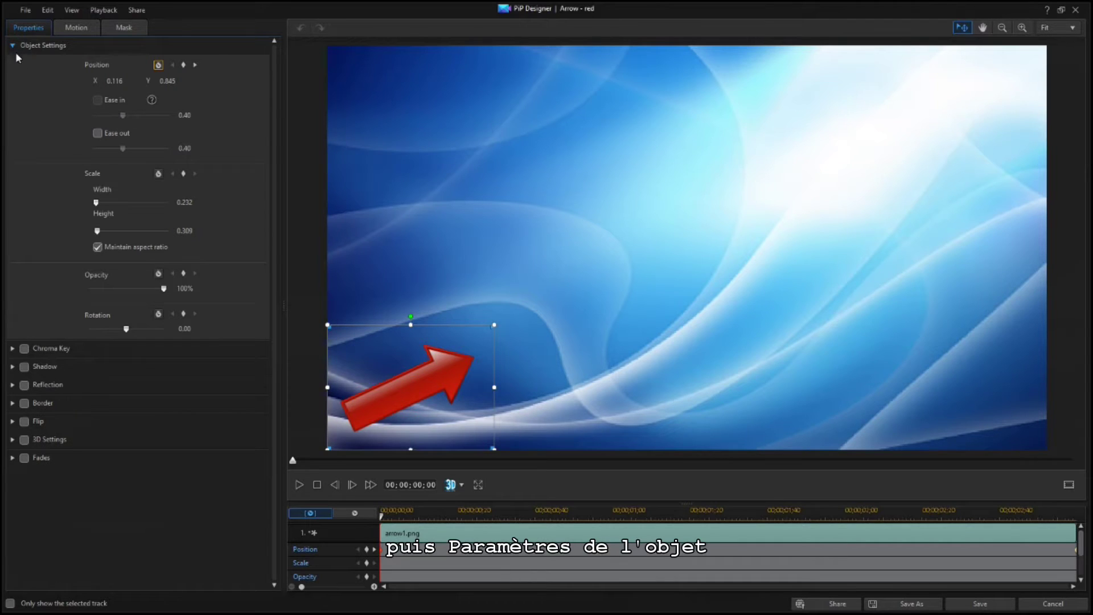
click(97, 133)
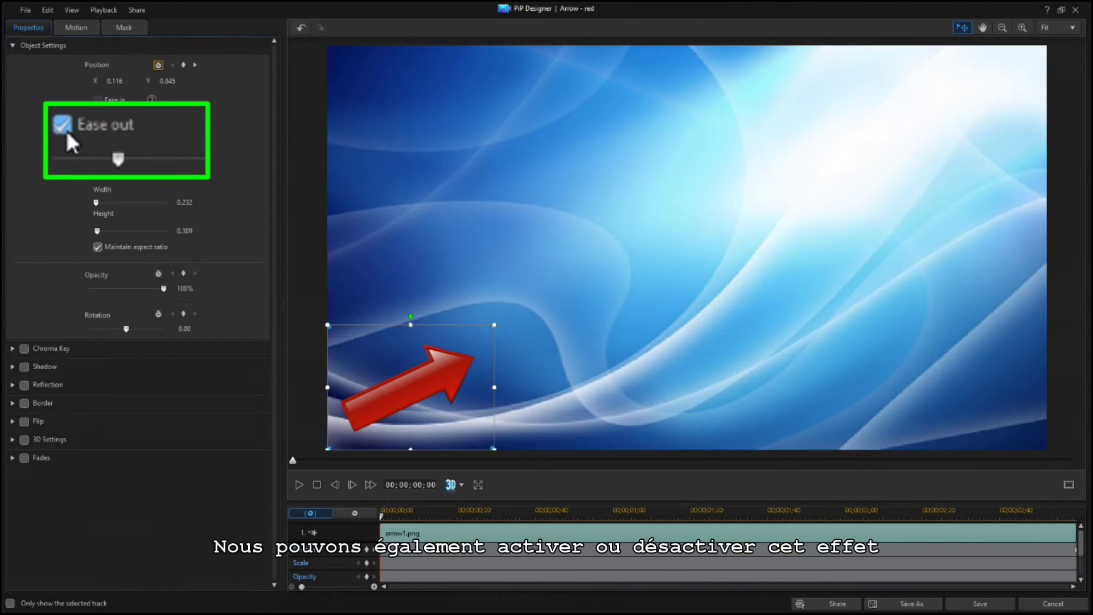
- Turn on Ease Out for the first position keyframe from its right-click menu and verify it
right_click(382, 555)
click(398, 544)
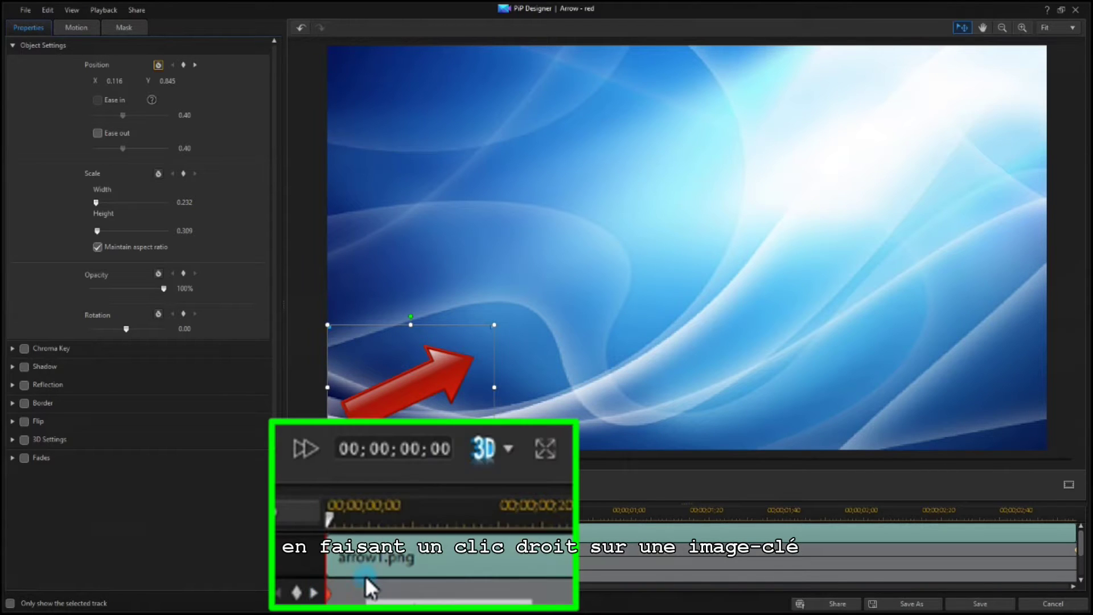
right_click(369, 586)
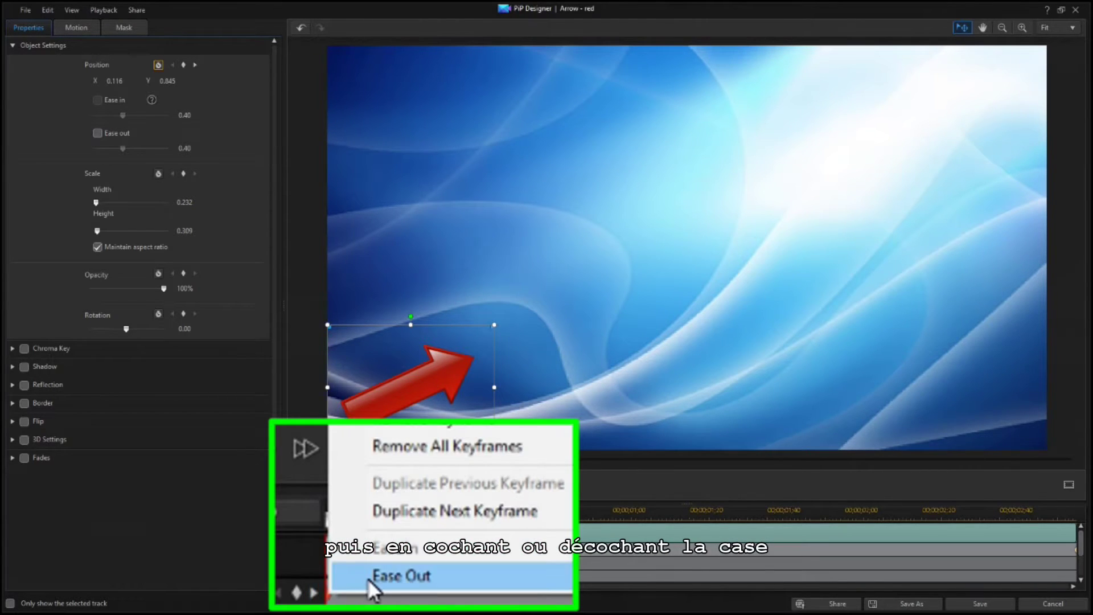
click(399, 544)
right_click(380, 549)
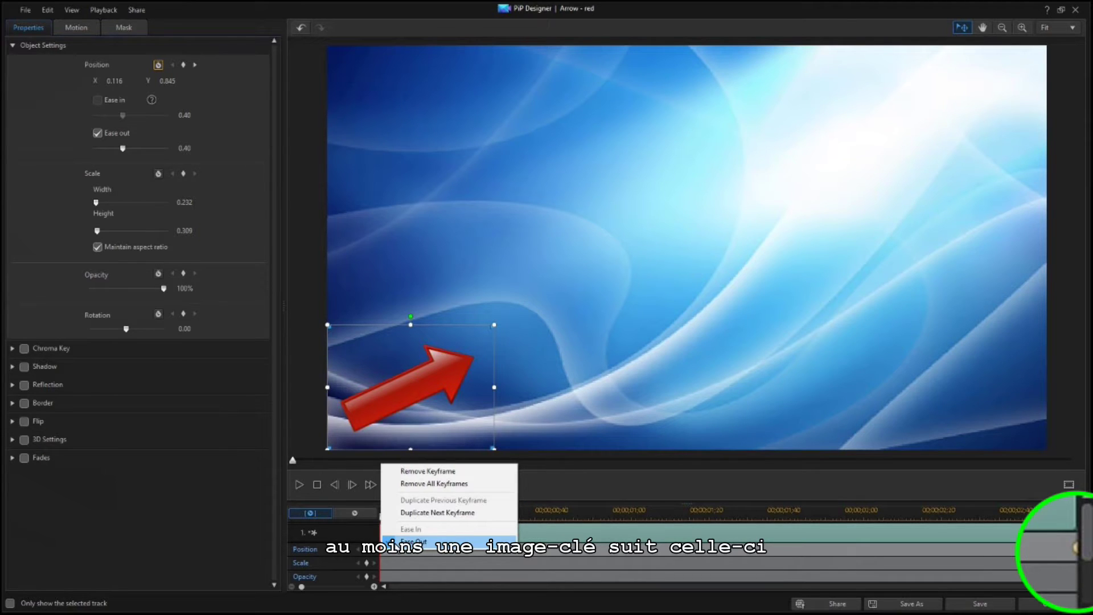
key(Escape)
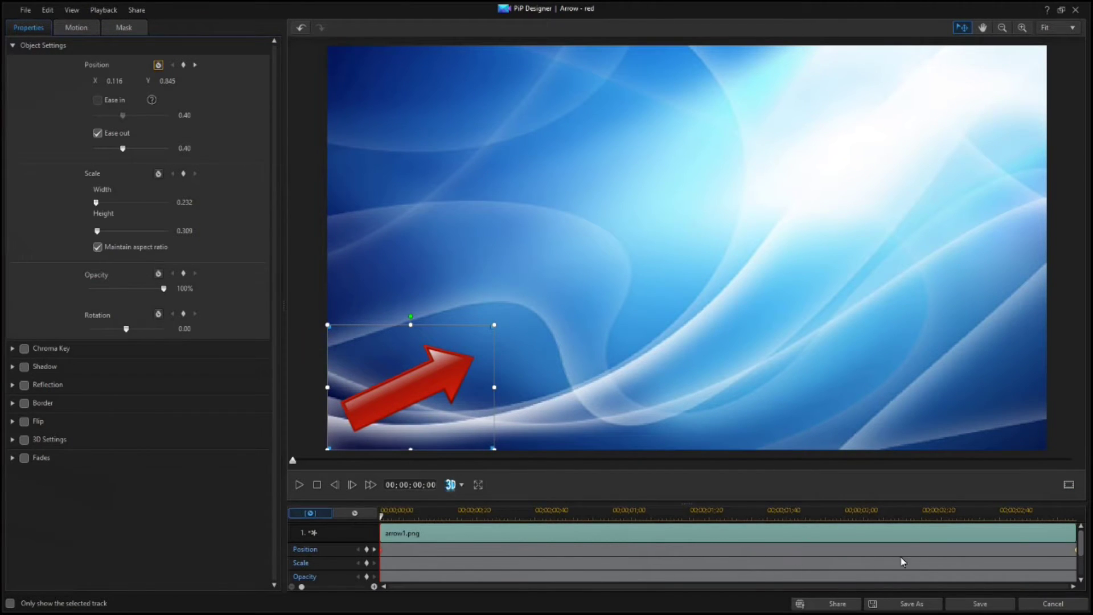
- Enable Ease In on the arrow's last position keyframe and on the middle keyframe at 00;00;01;37
click(1076, 551)
right_click(1076, 551)
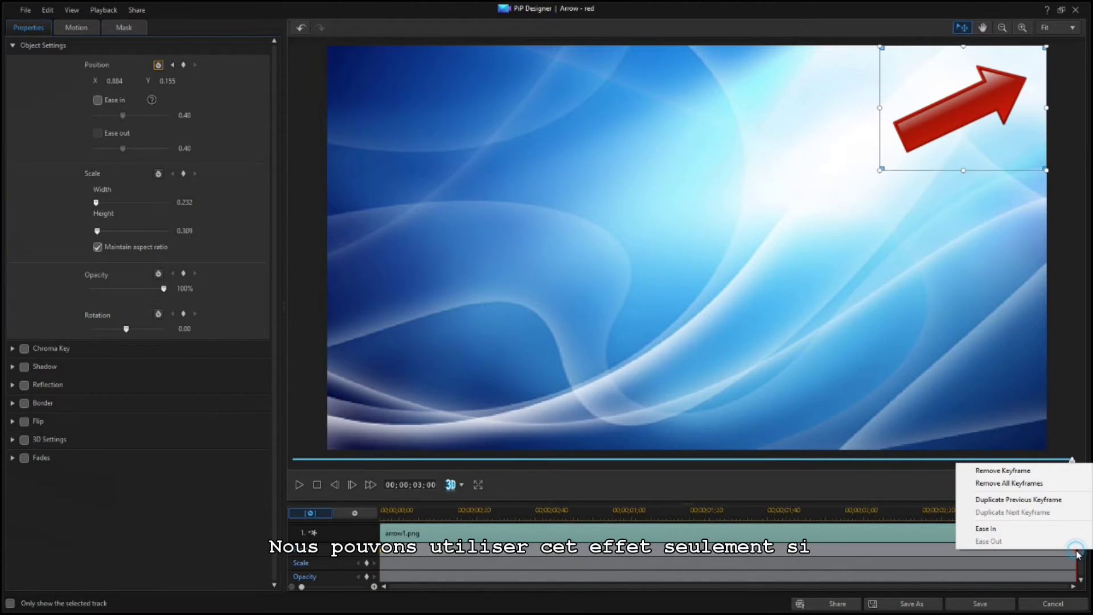
click(1015, 529)
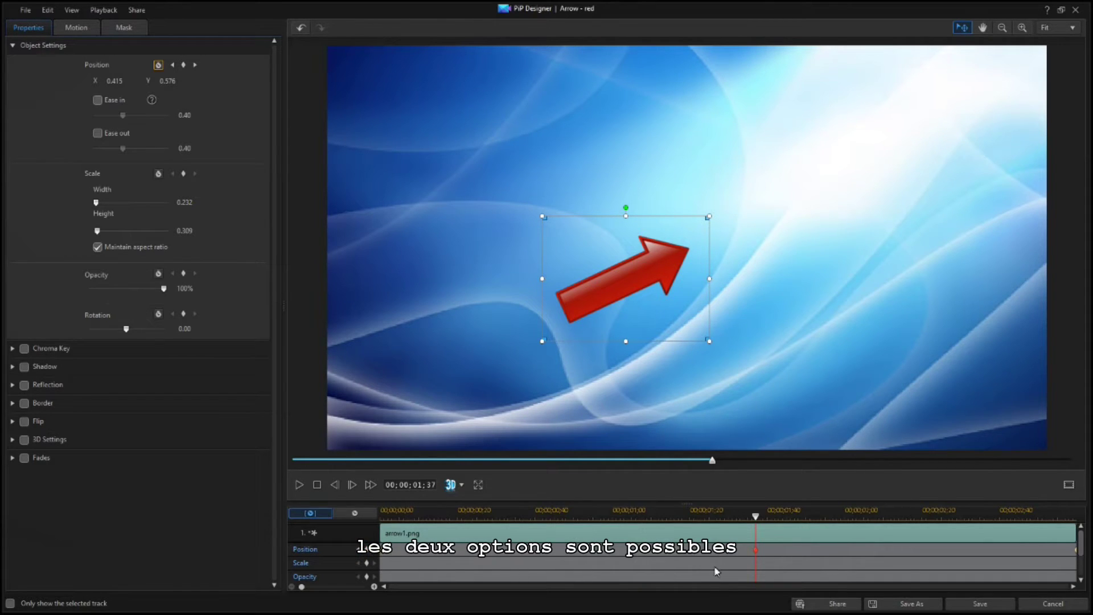
right_click(756, 553)
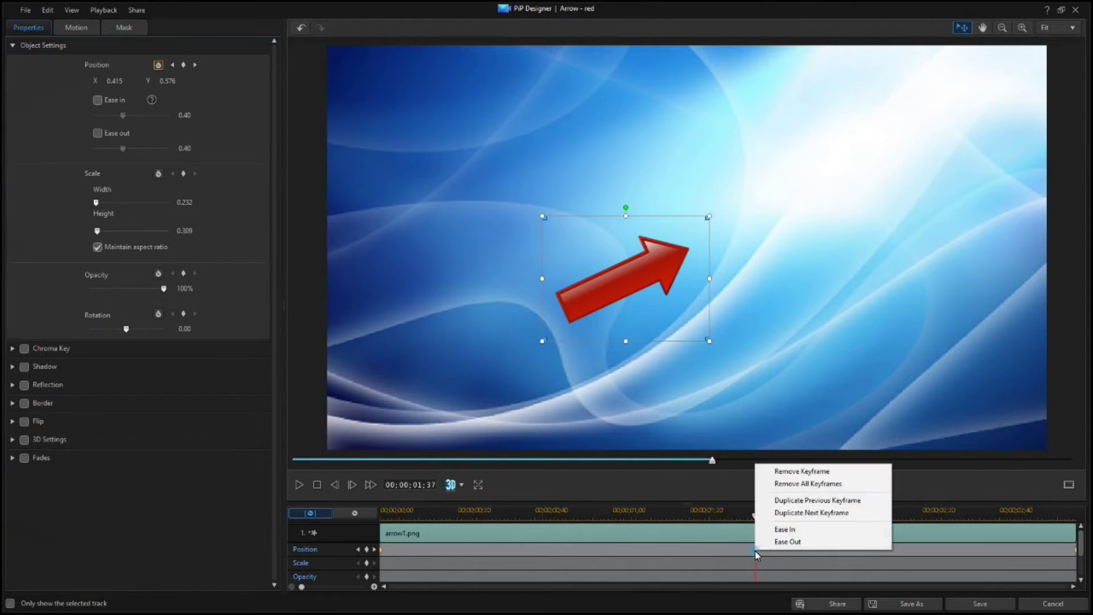
click(784, 528)
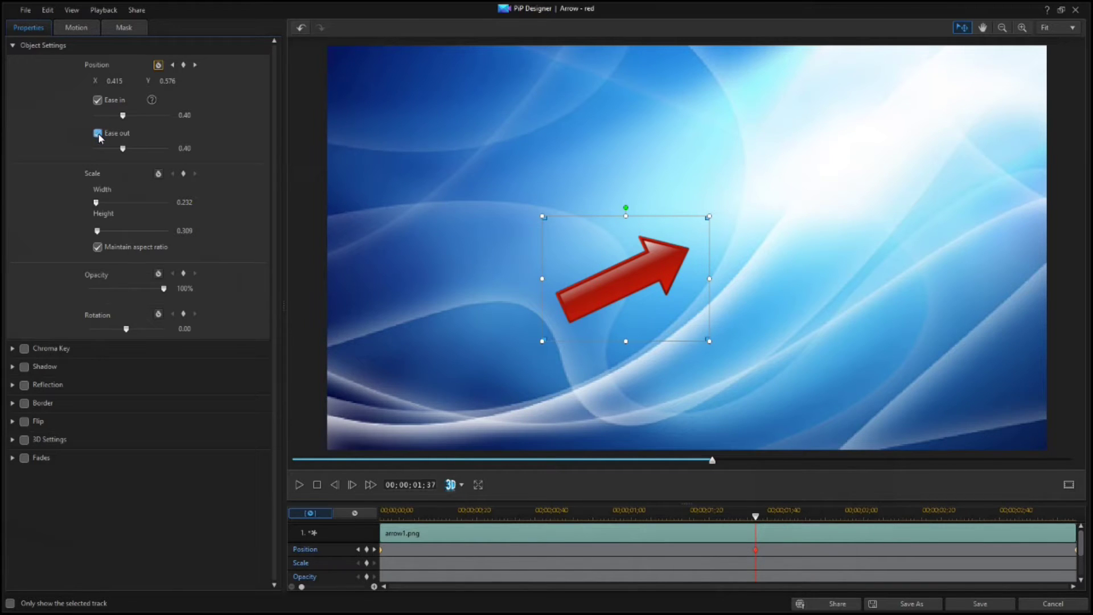
right_click(757, 551)
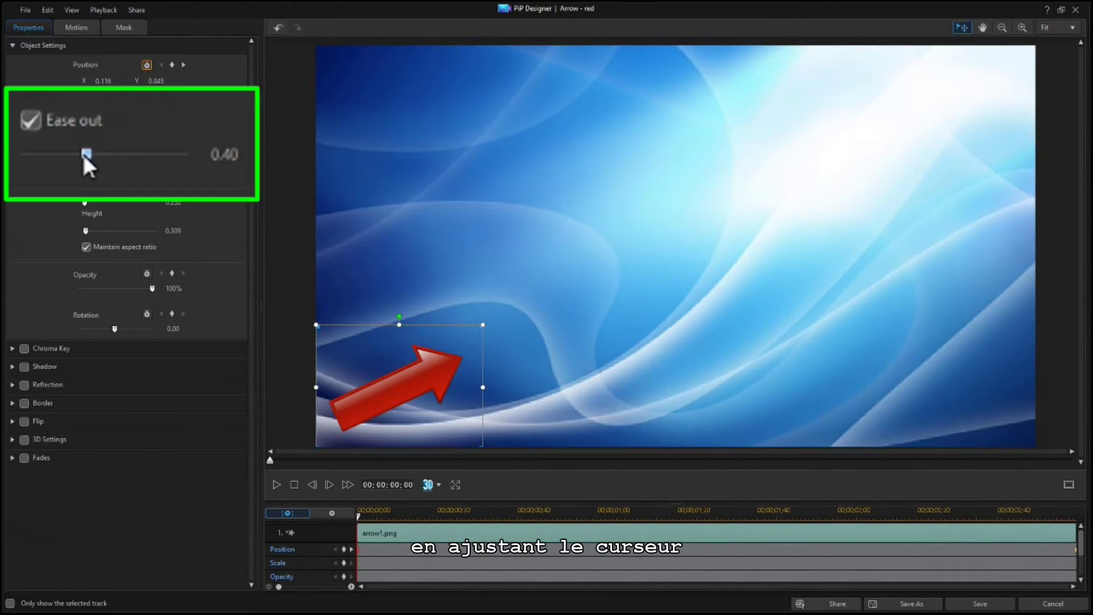
- Try the Ease out slider at 1.00 and 0.01, then enter 0.60 as the final strength
drag(111, 148, 170, 158)
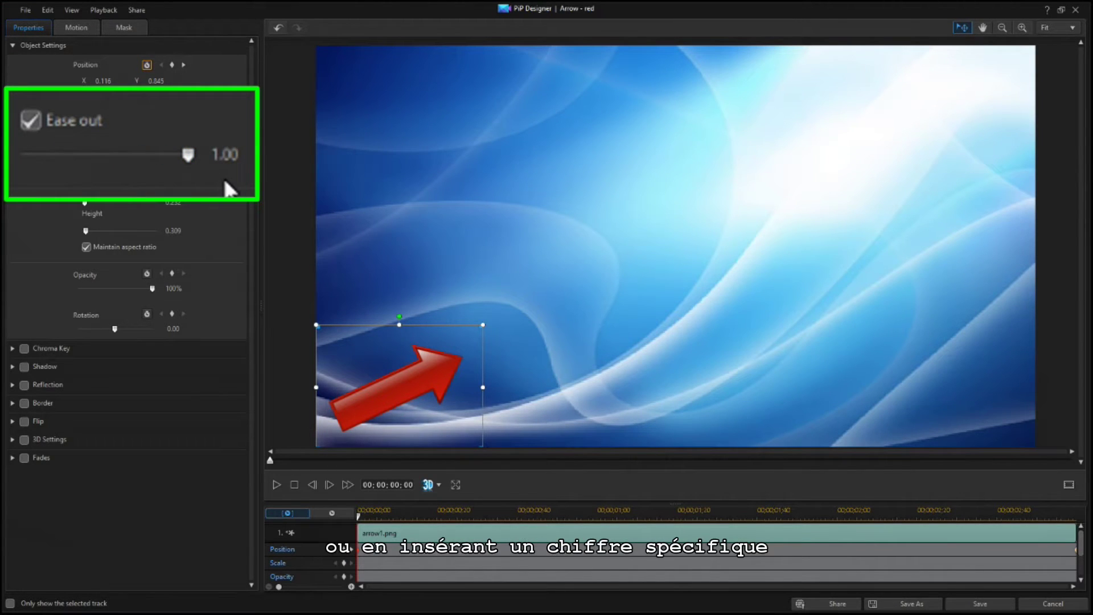
drag(189, 156, 27, 173)
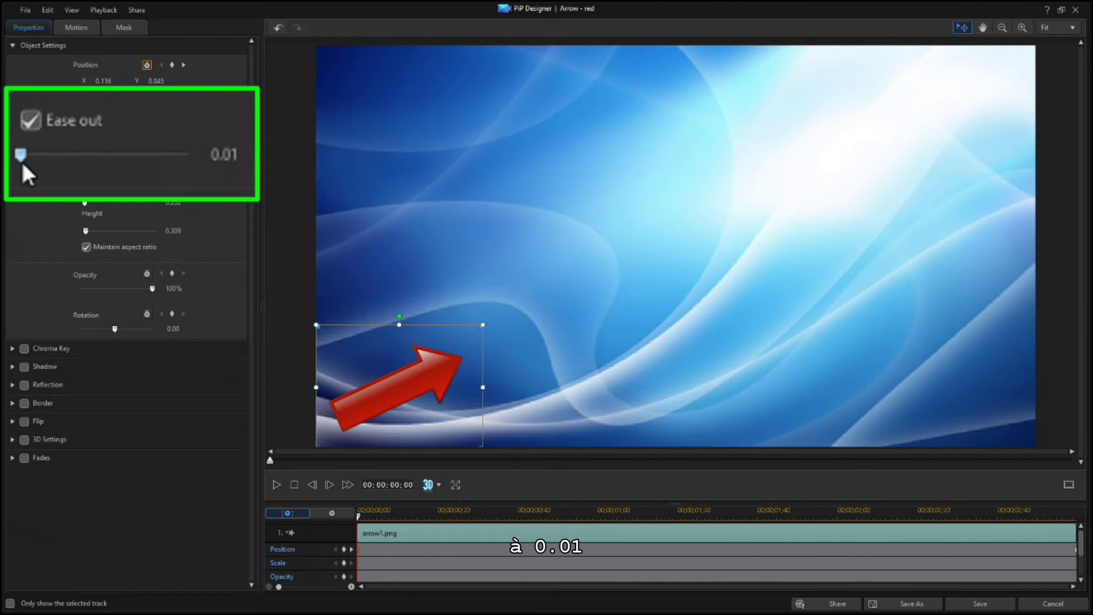
click(238, 156)
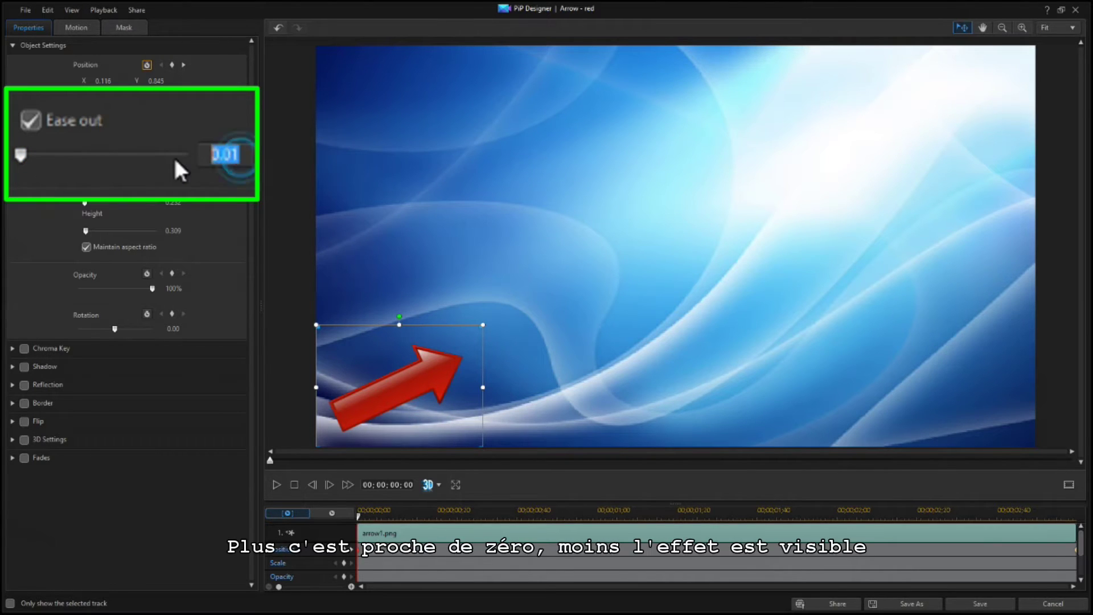
text(0.60)
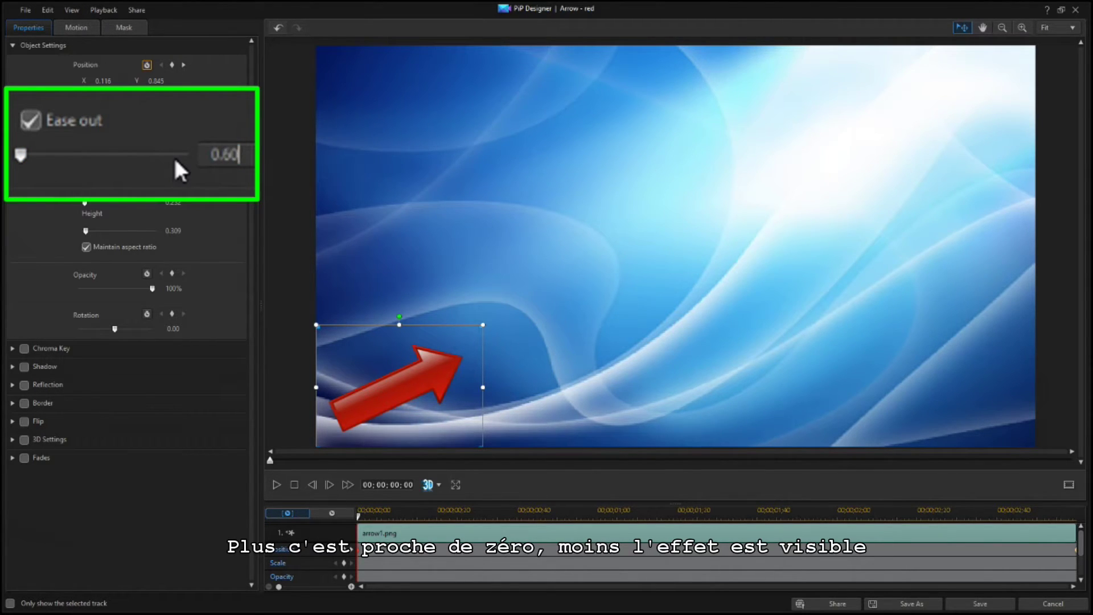
key(Return)
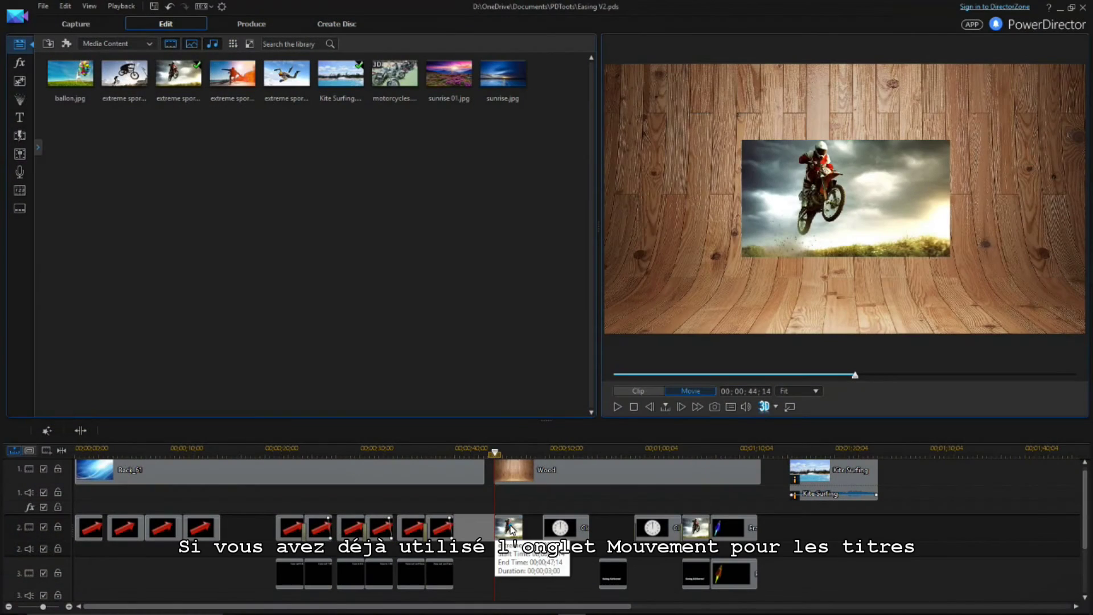
- Open the extreme sports 02 clip in PiP Designer and apply the straight horizontal path preset
double_click(510, 527)
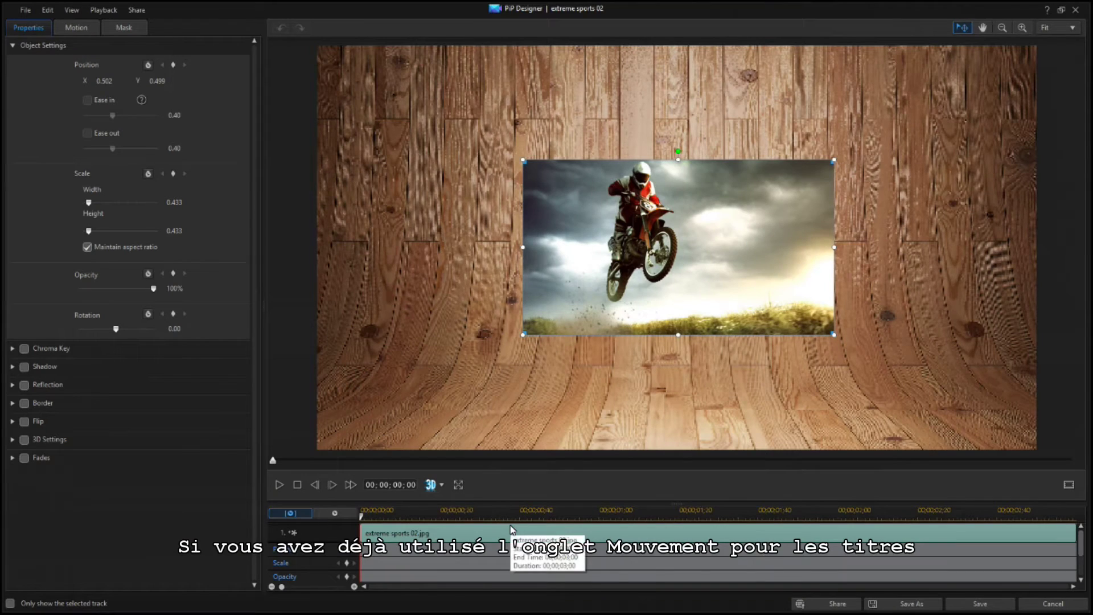
click(88, 32)
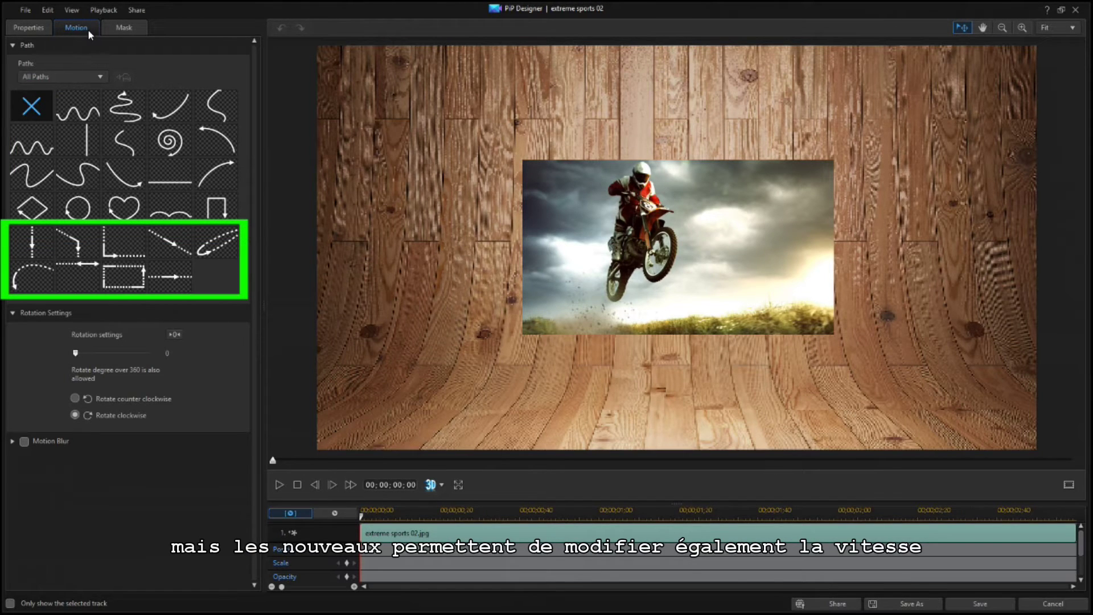
click(118, 248)
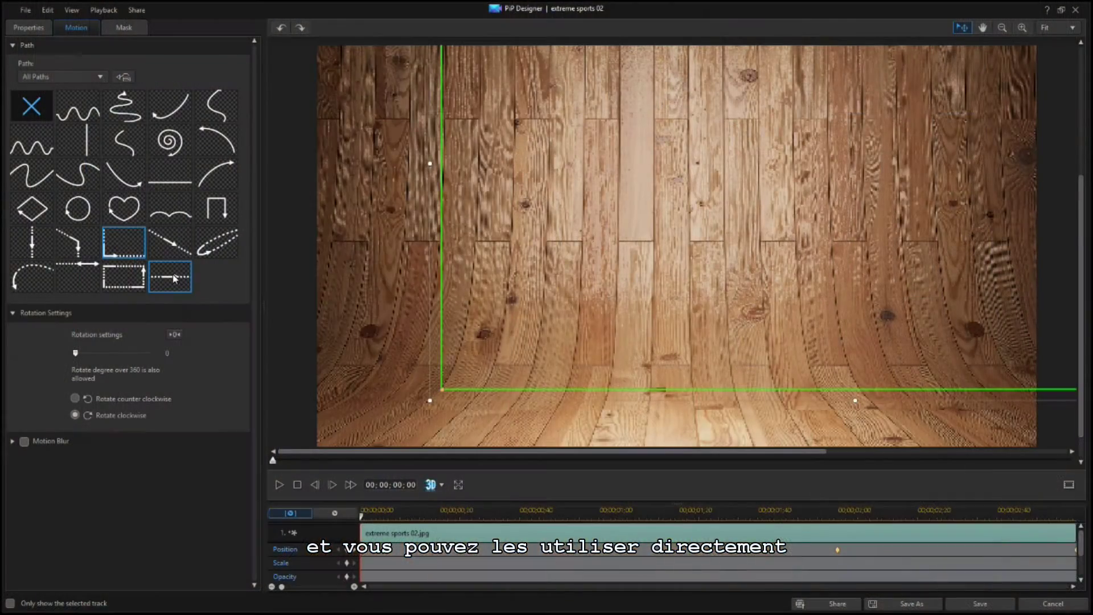
click(170, 276)
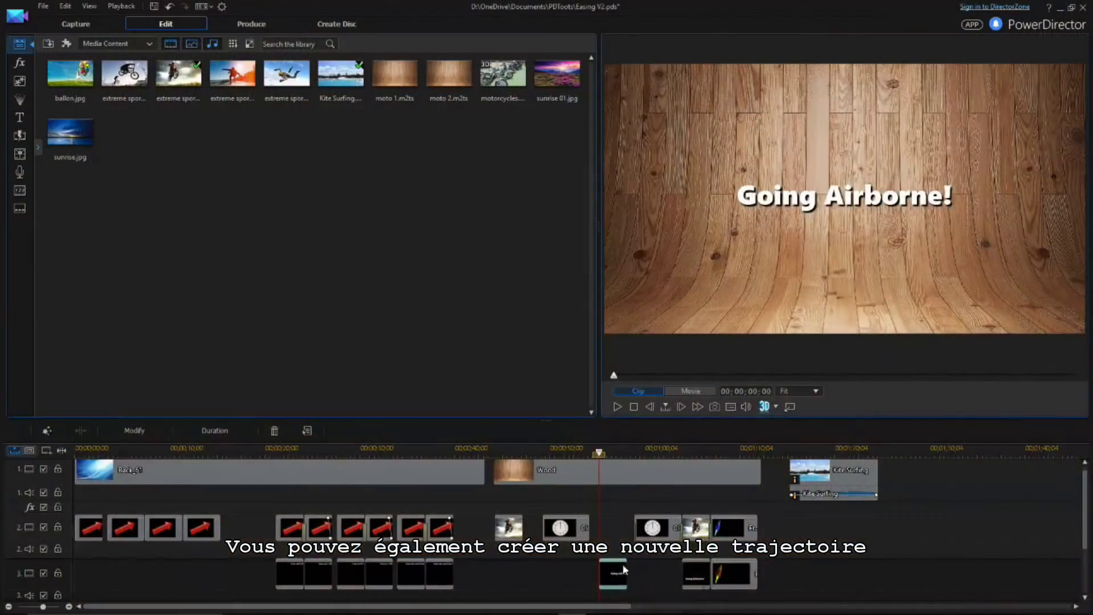
- Keyframe 'Going Airborne!' to slide from off-screen lower right to the lower left by 00;00;03;00
double_click(623, 564)
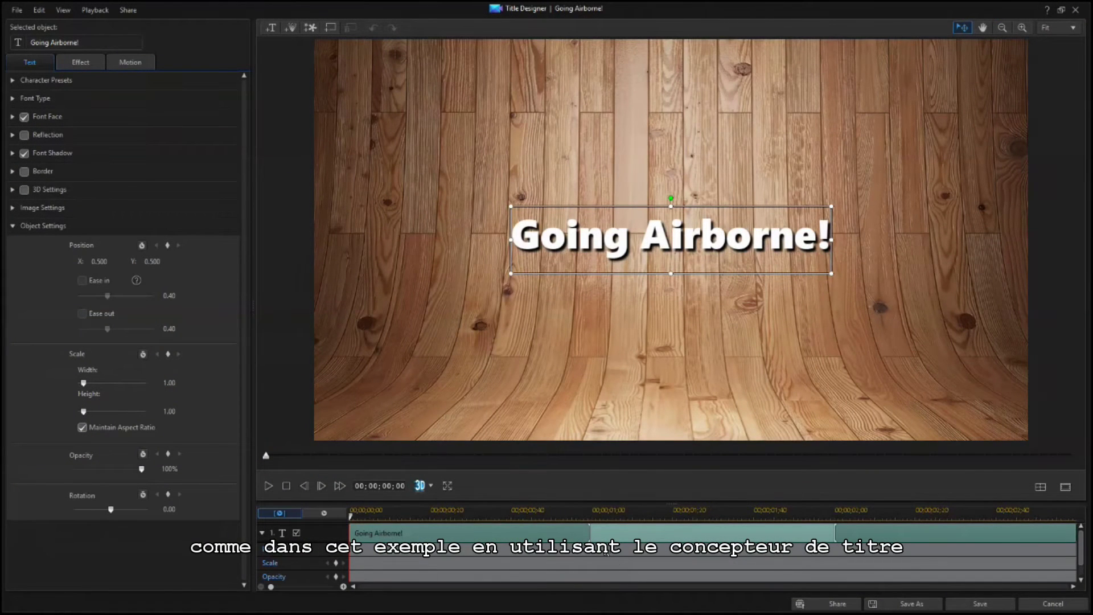
click(526, 203)
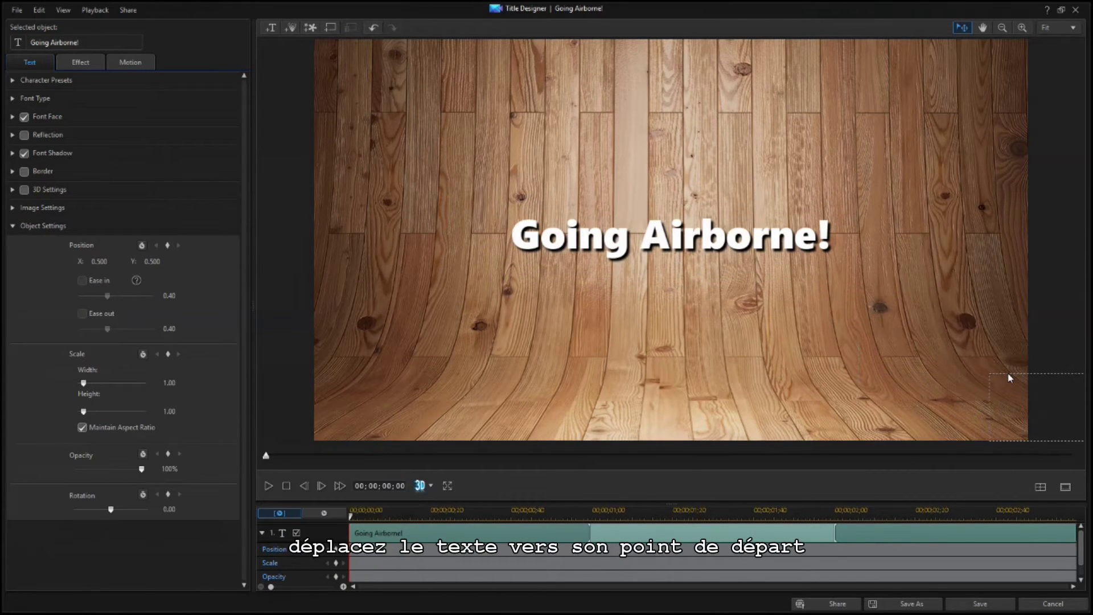
drag(1008, 375, 1015, 372)
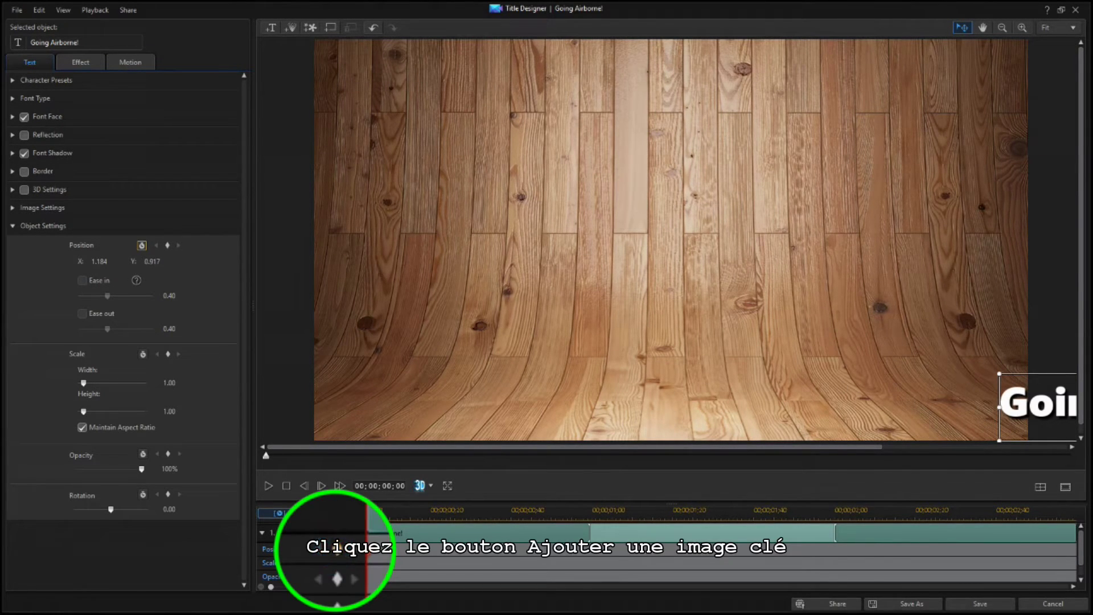
drag(349, 519, 1083, 549)
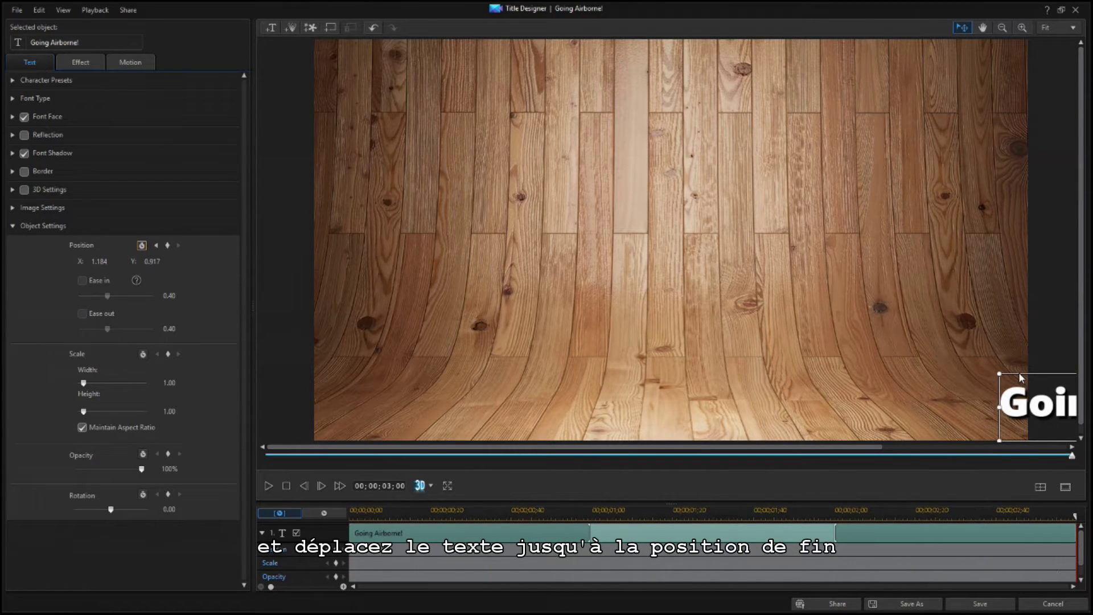
drag(1020, 378, 351, 342)
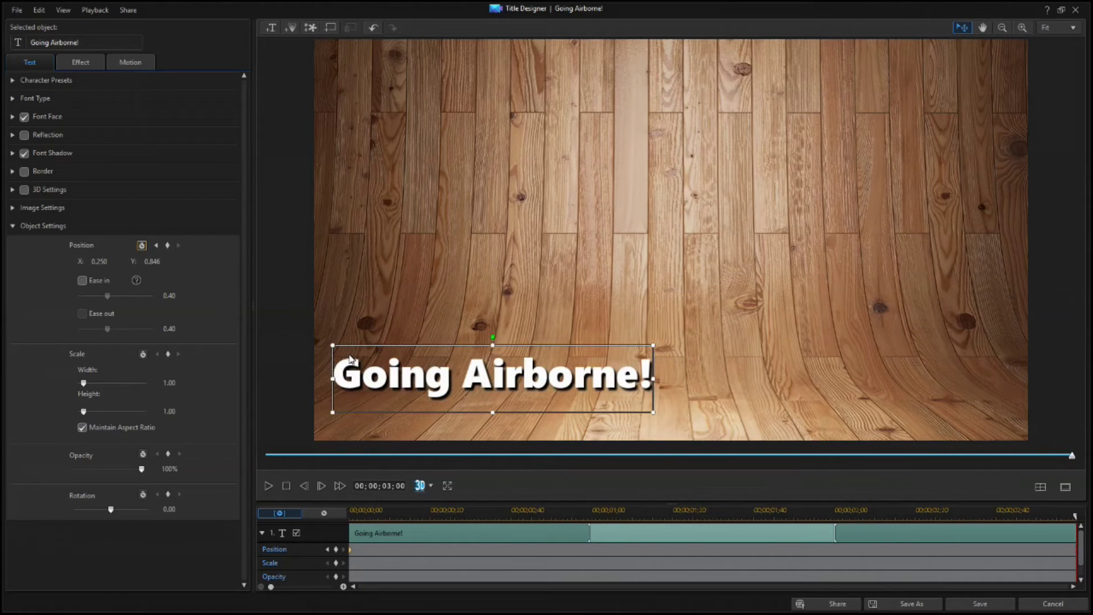
- Drag the title's motion path upward into a high arc over the frame
click(131, 64)
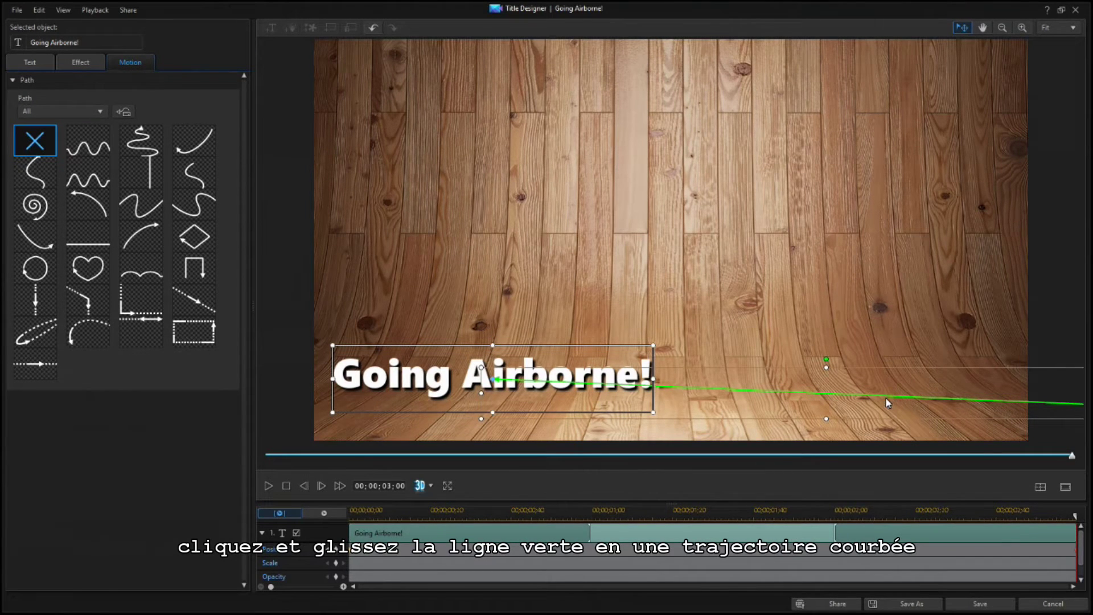
drag(885, 398, 797, 96)
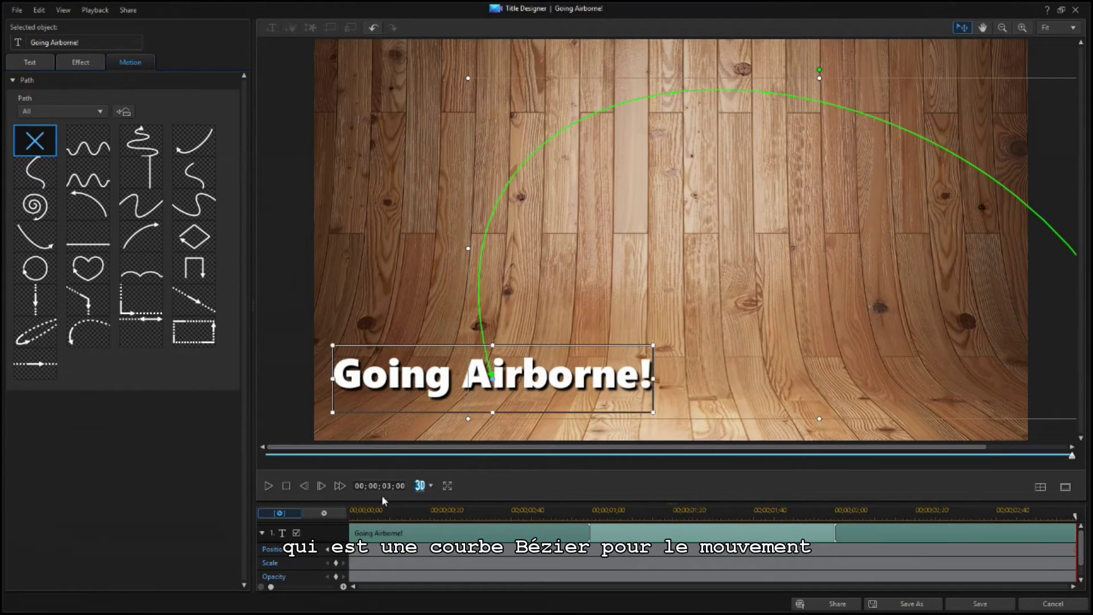
click(286, 486)
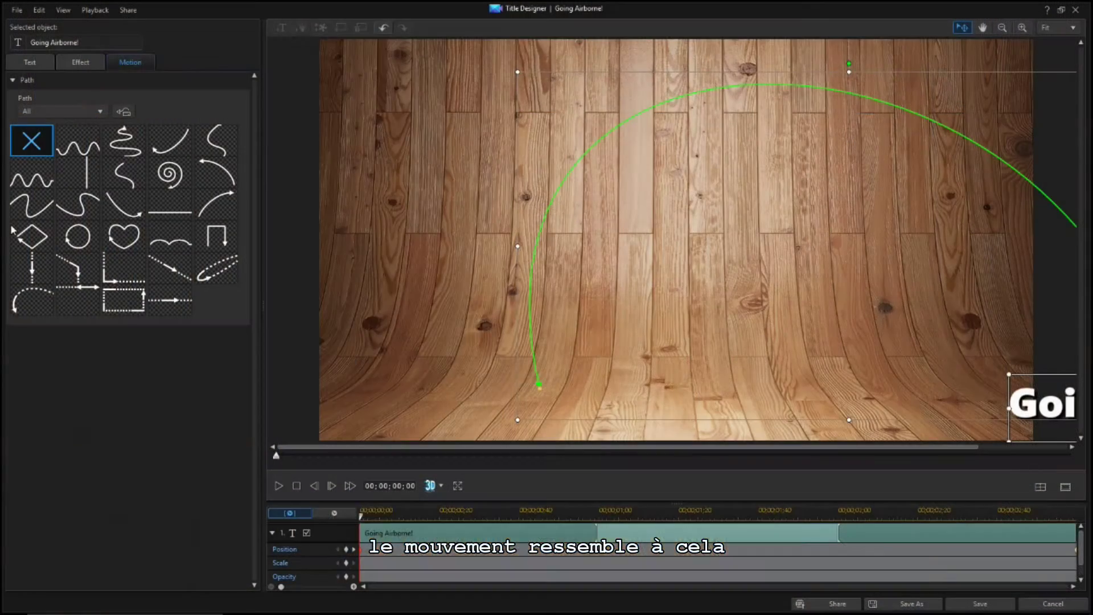
- Enable Ease In at 0.81 on the title's final position keyframe
click(353, 550)
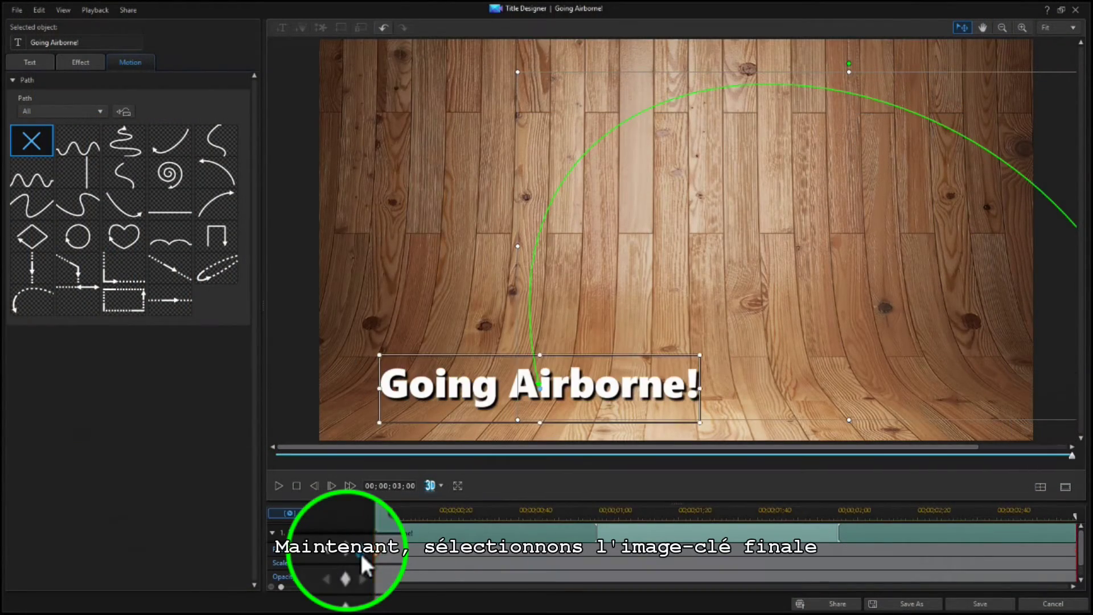
click(36, 64)
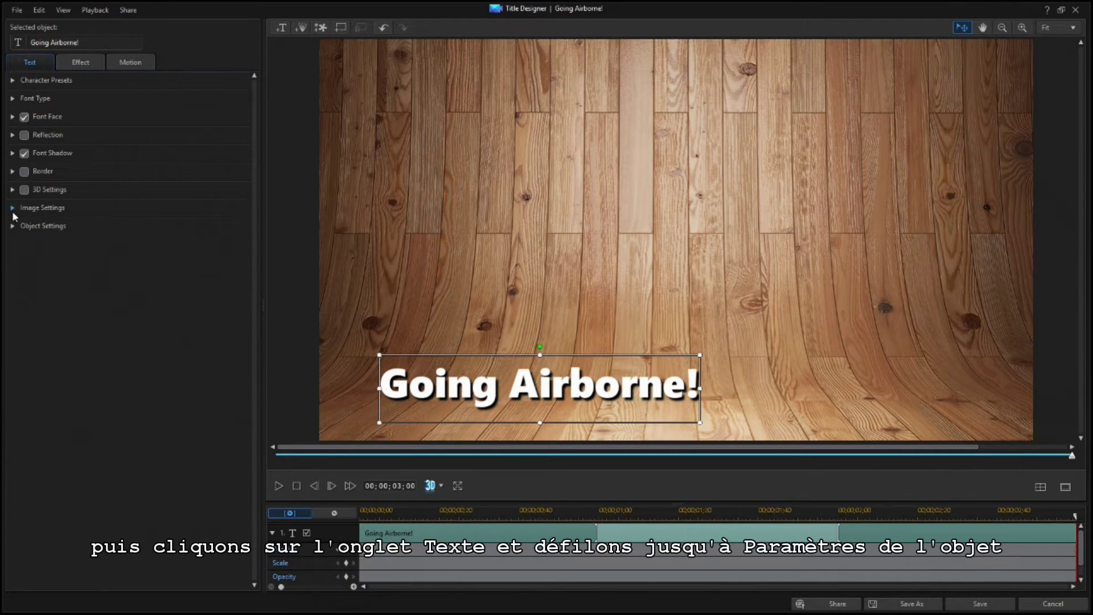
click(12, 226)
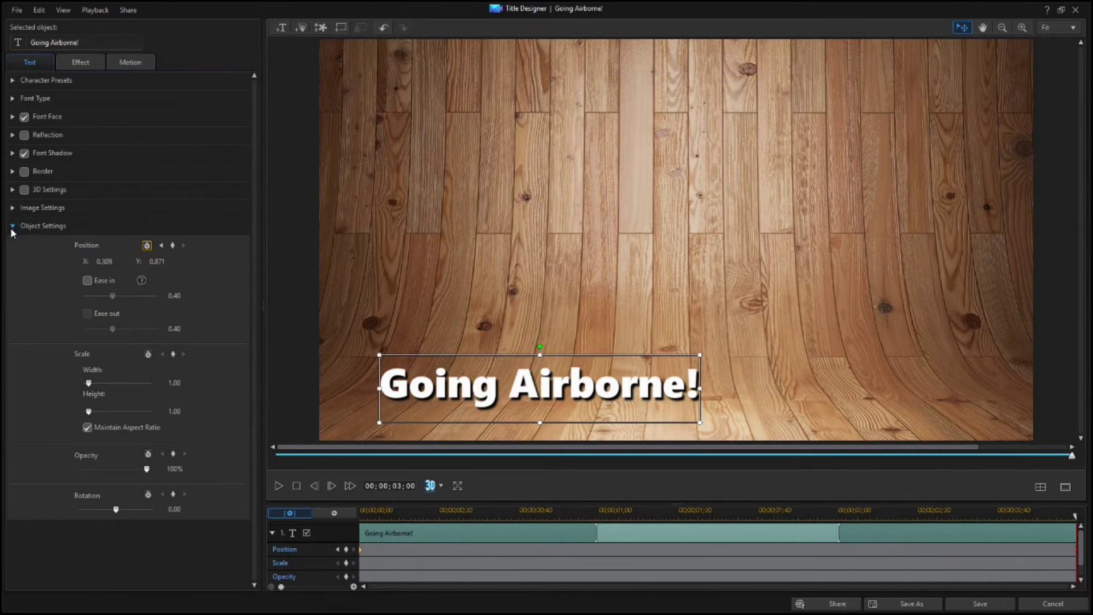
click(87, 280)
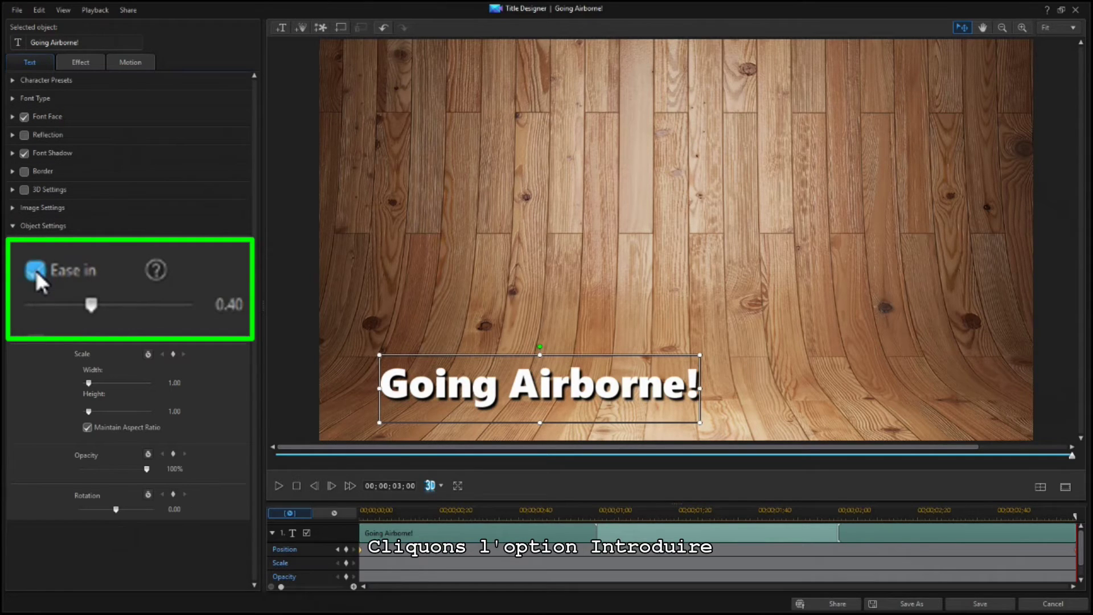
drag(87, 306, 181, 303)
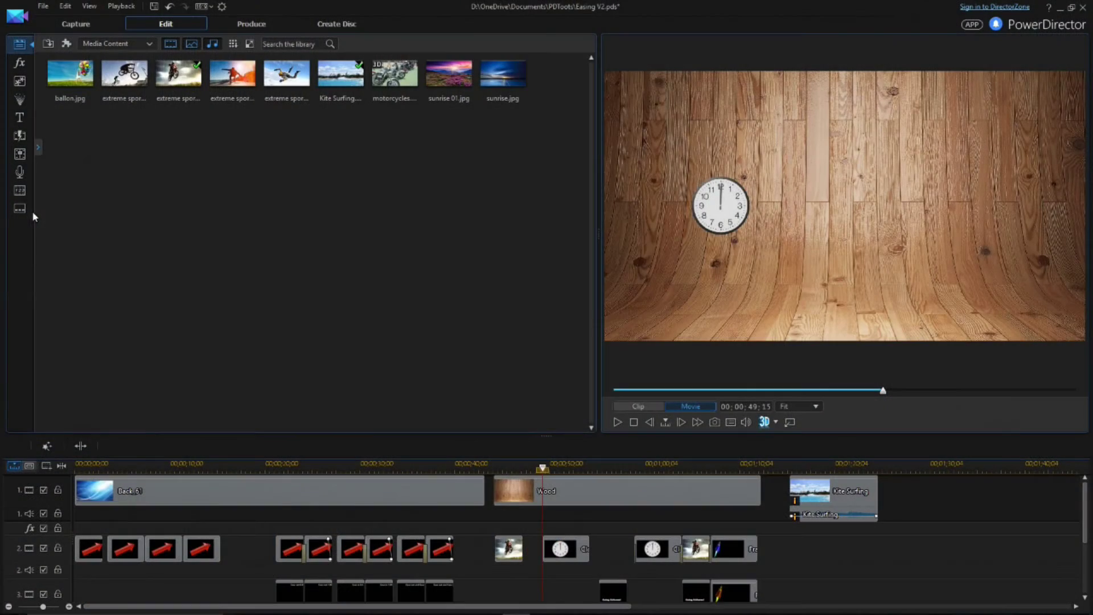
- Open the clock clip in PiP Designer and apply the diamond motion path preset
click(563, 550)
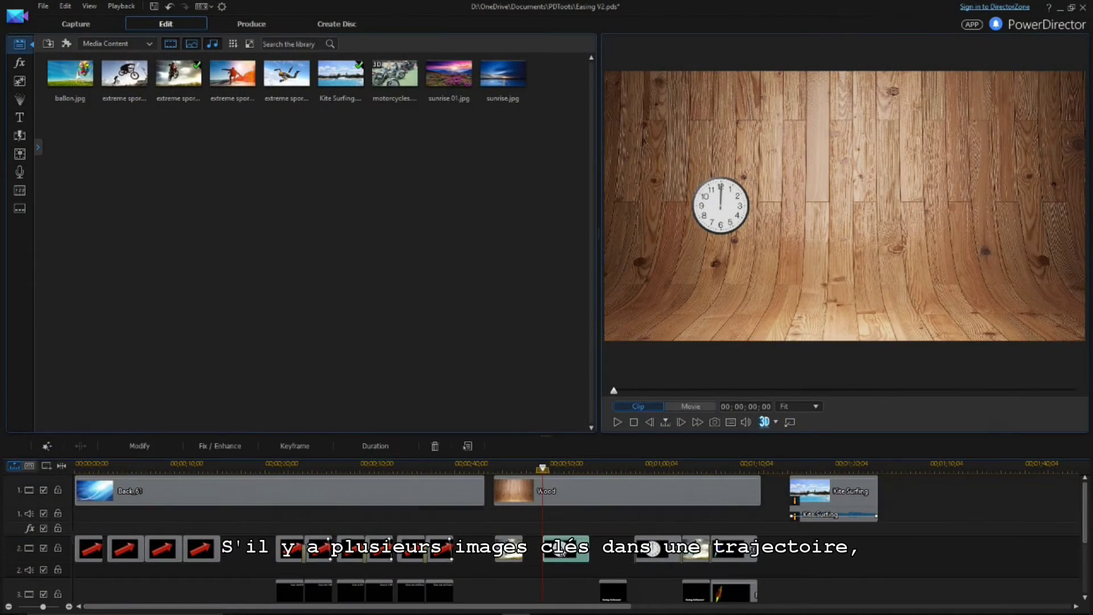
click(143, 447)
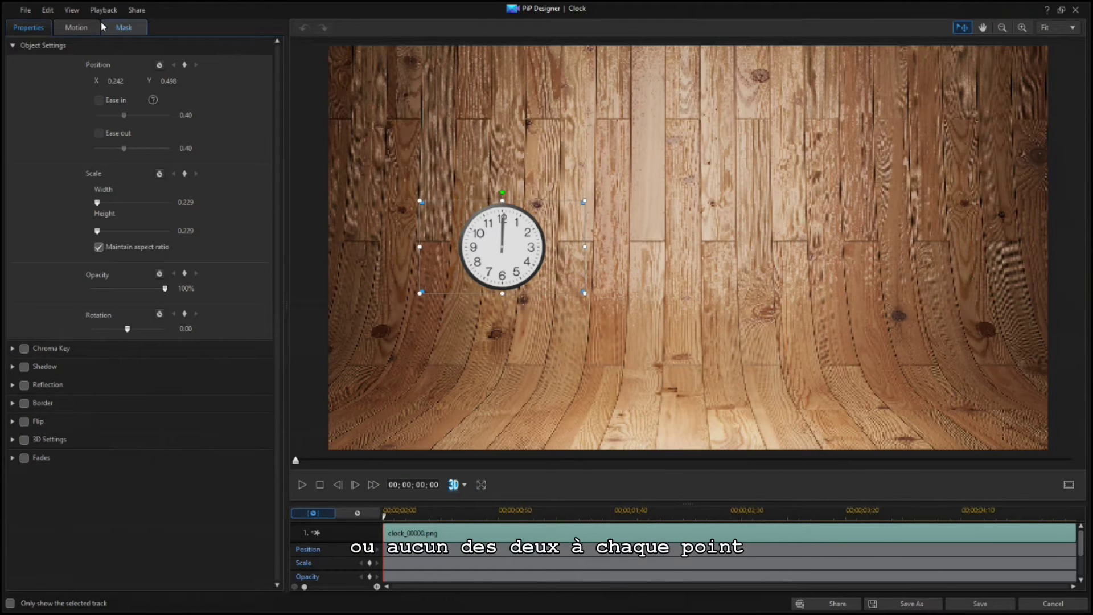
click(76, 27)
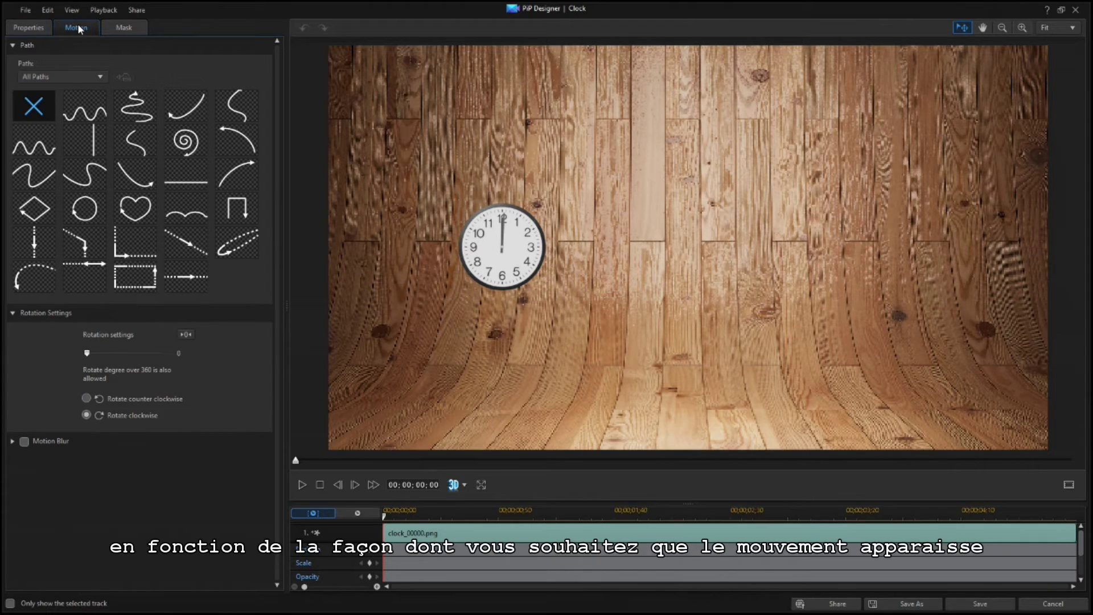
click(33, 215)
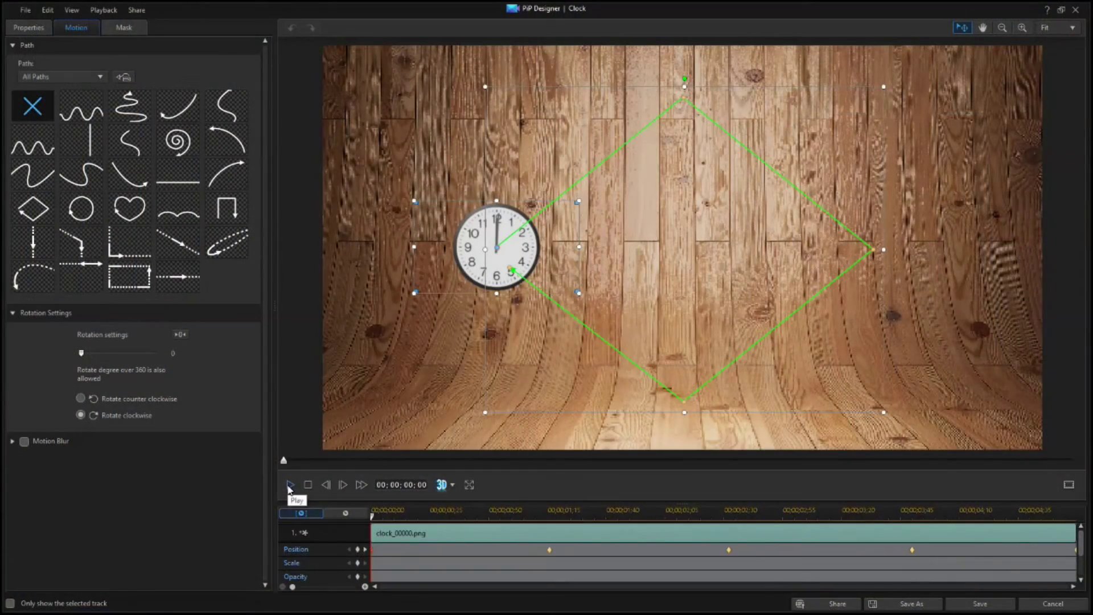
click(377, 550)
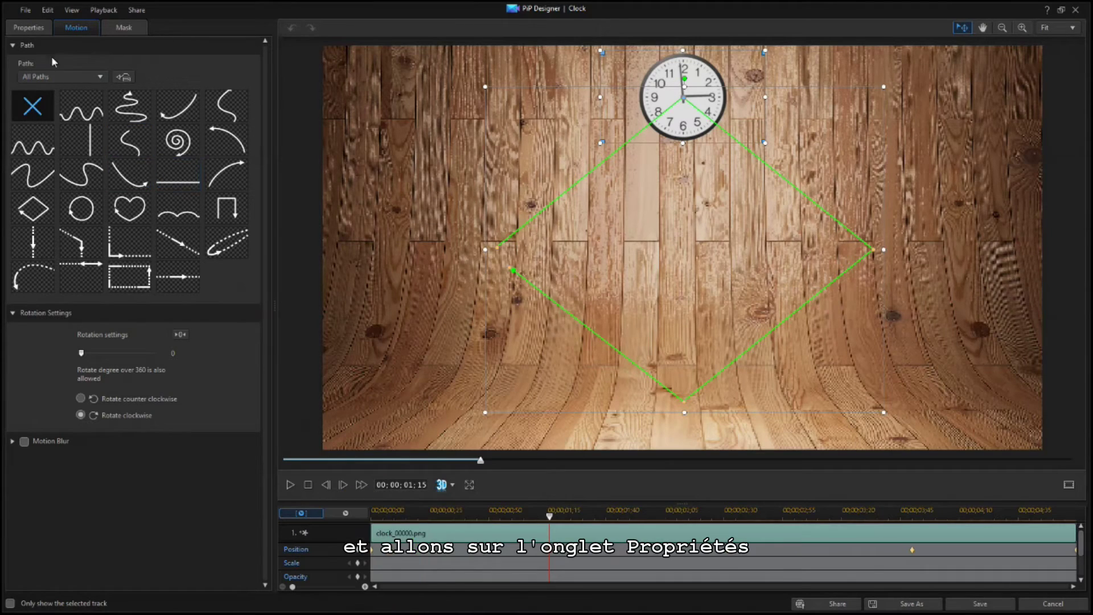
- Turn on Ease In at about 0.7 for the clock's second position keyframe
click(30, 27)
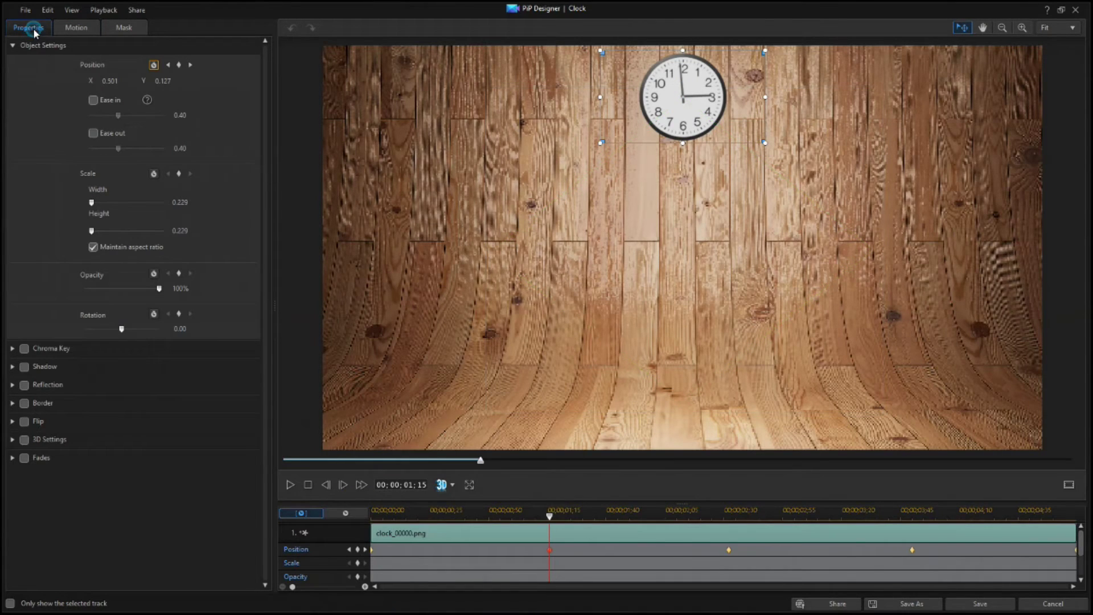
click(93, 101)
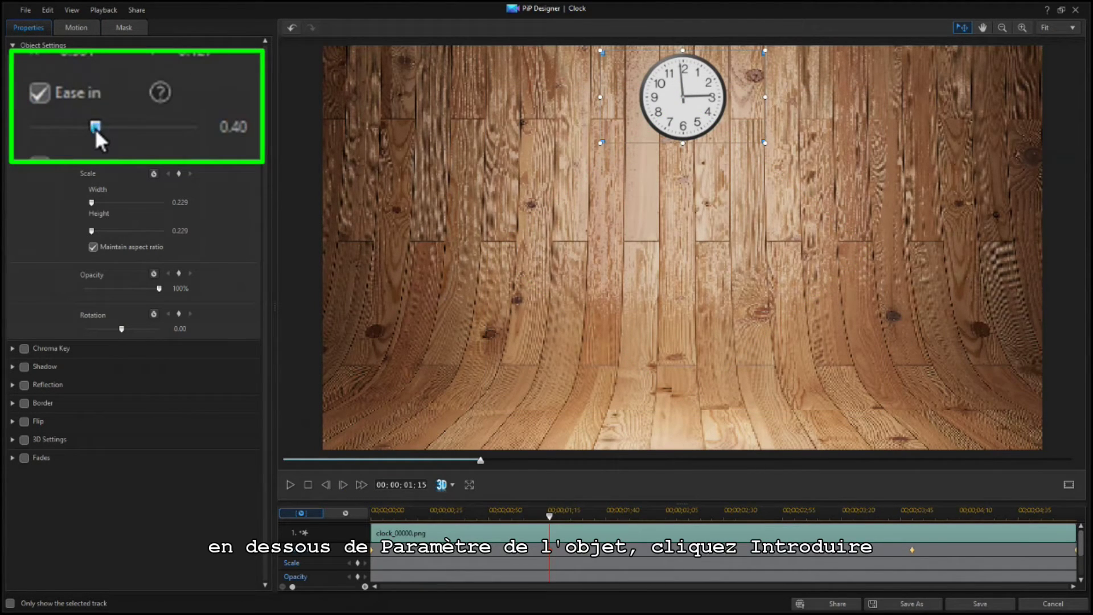
drag(94, 129, 149, 152)
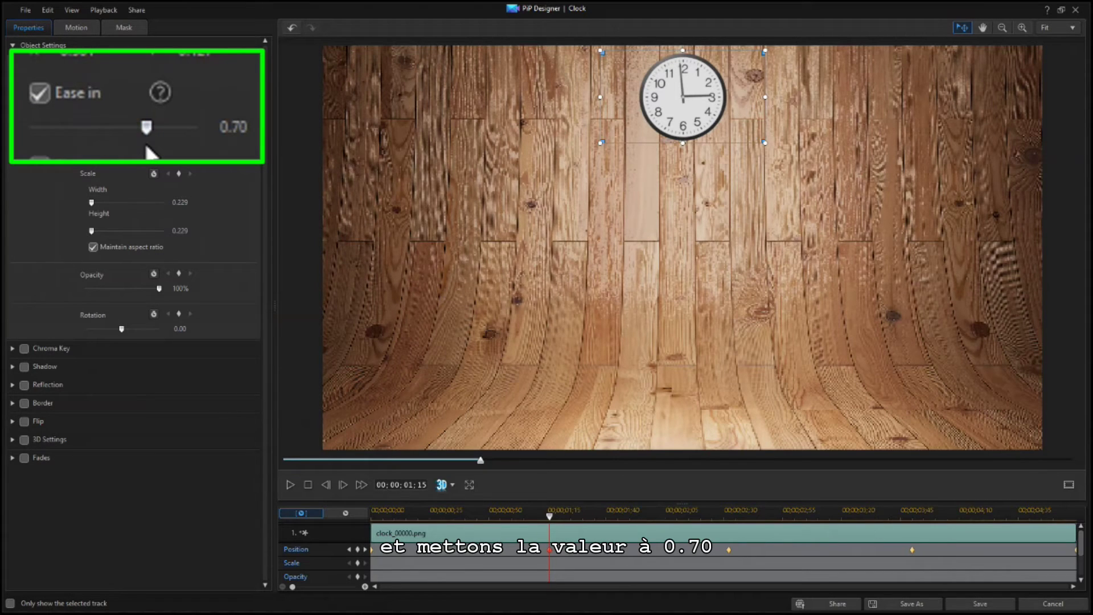
- Make the third keyframe duplicate the previous keyframe, keeping Ease In on
click(365, 549)
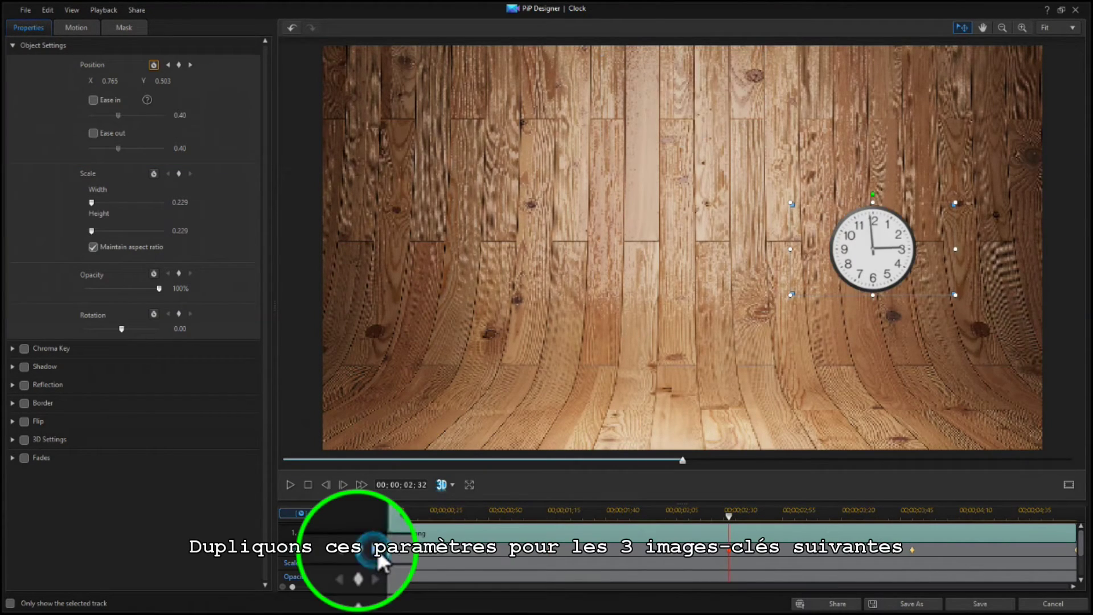
right_click(730, 552)
click(735, 528)
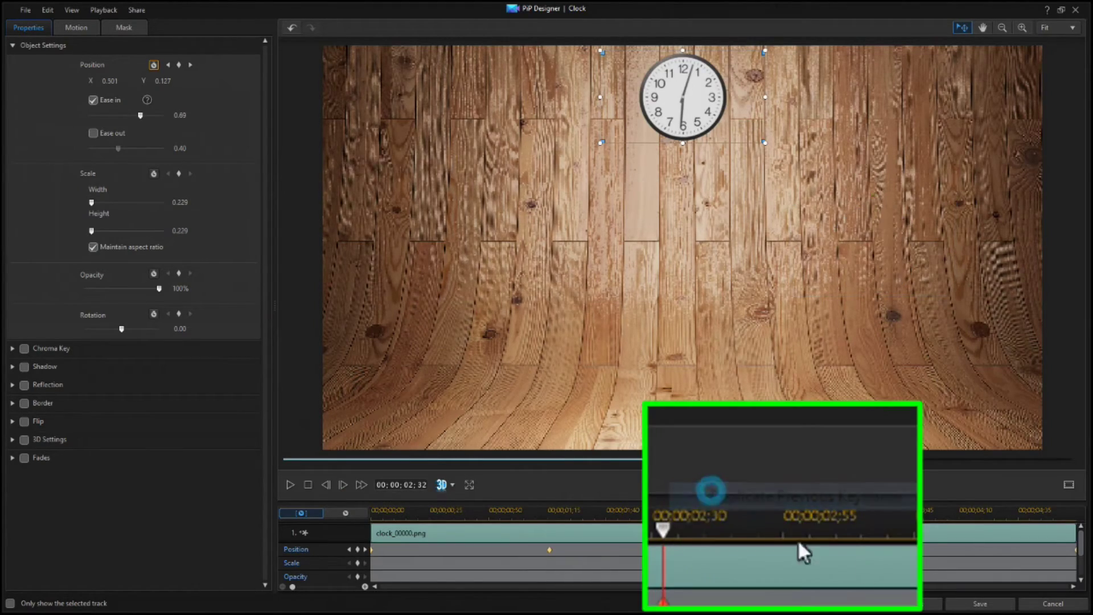
right_click(911, 551)
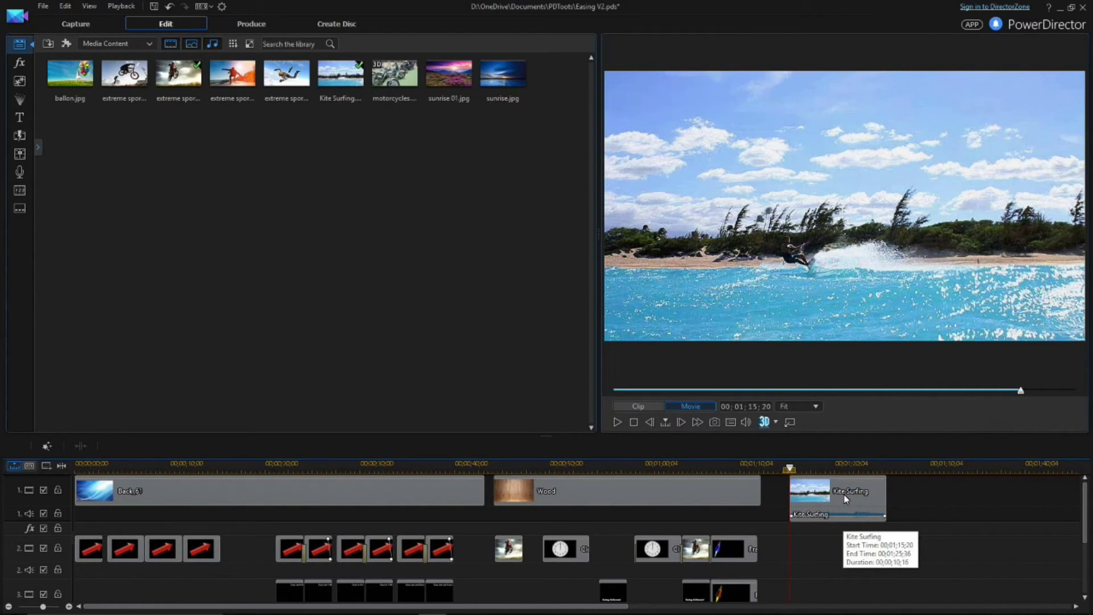
- Enable the Video Speed power tool on the Kite Surfing clip and launch Speed Adjustment
click(843, 494)
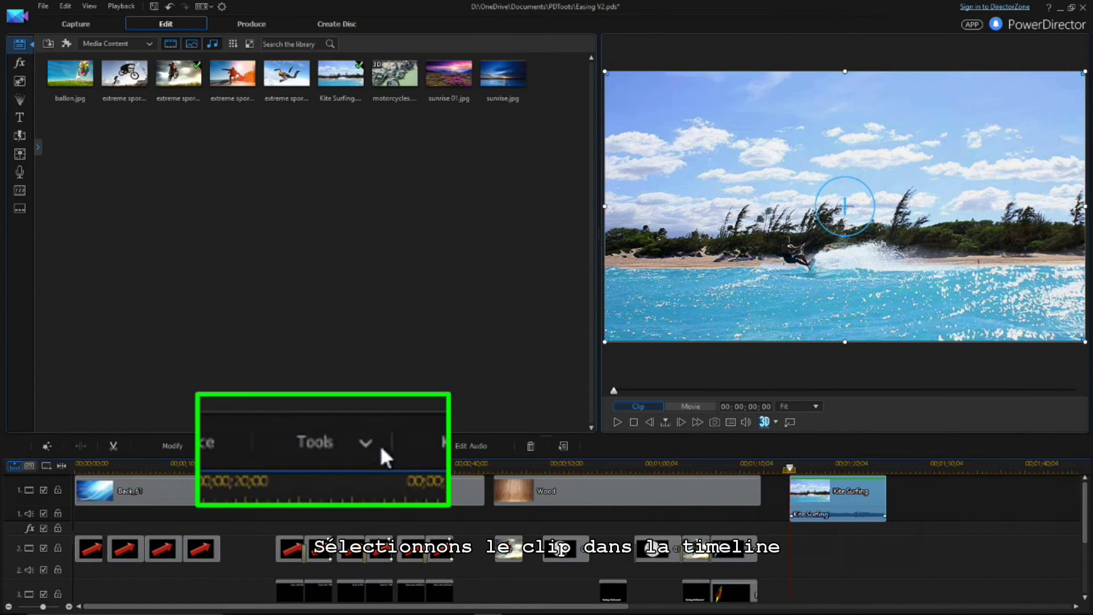
click(342, 446)
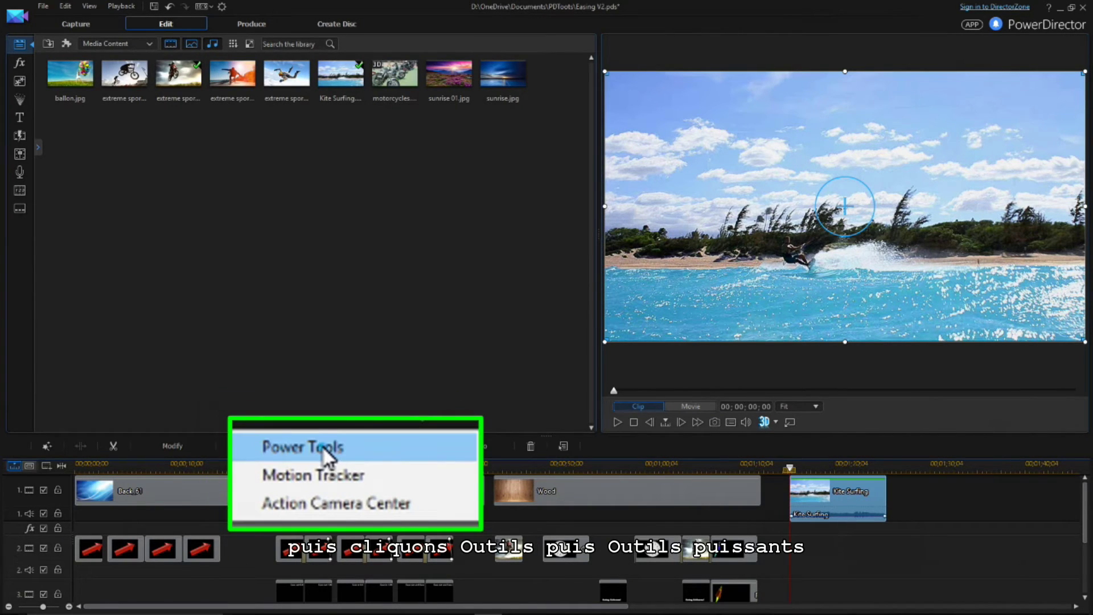
click(328, 456)
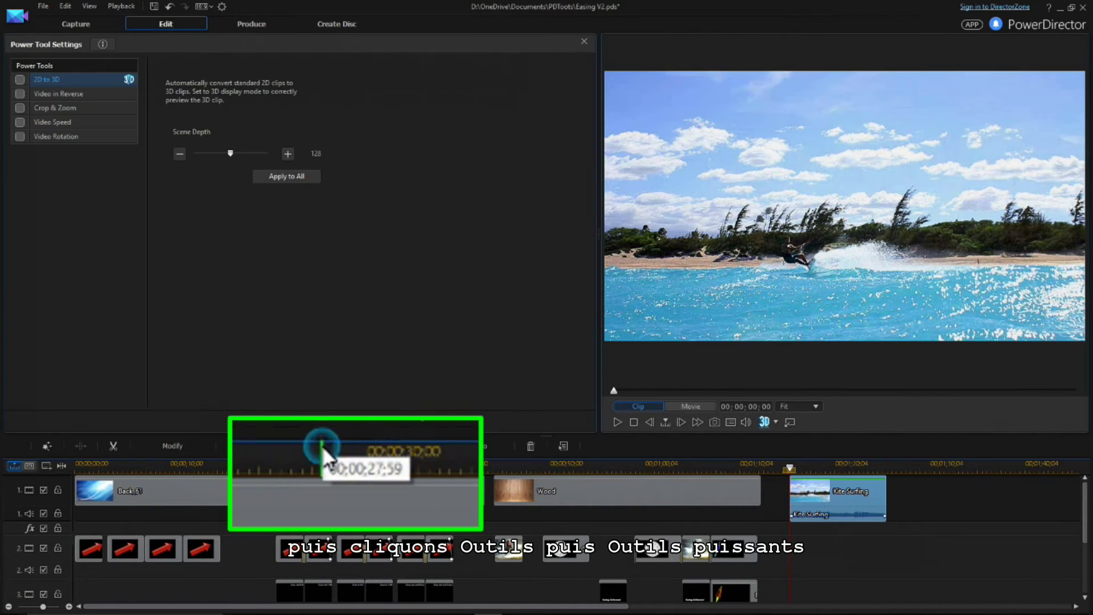
click(19, 122)
click(19, 122)
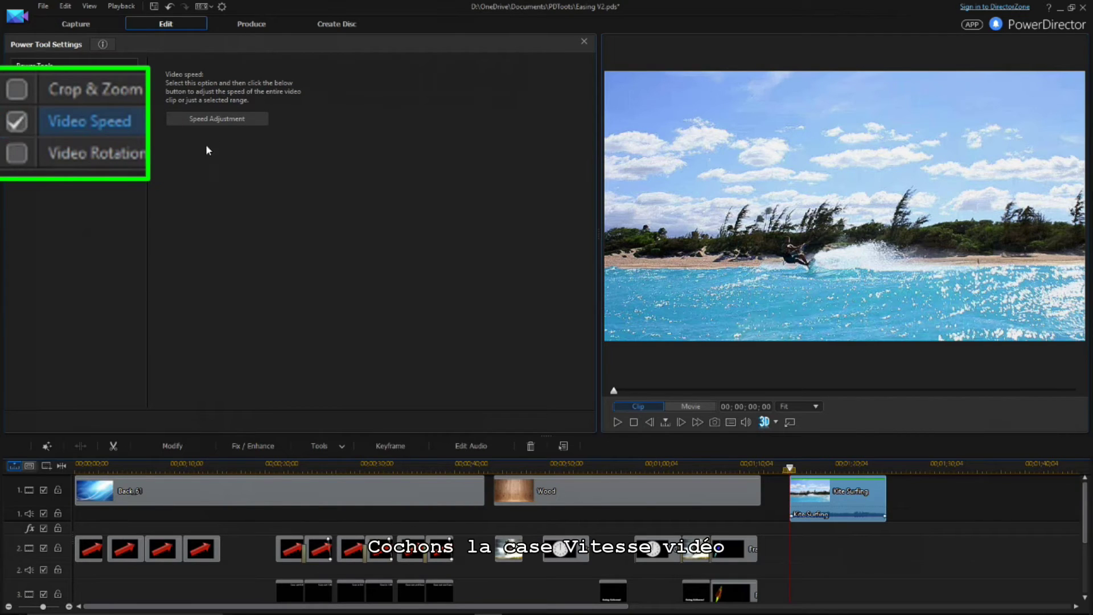
click(264, 123)
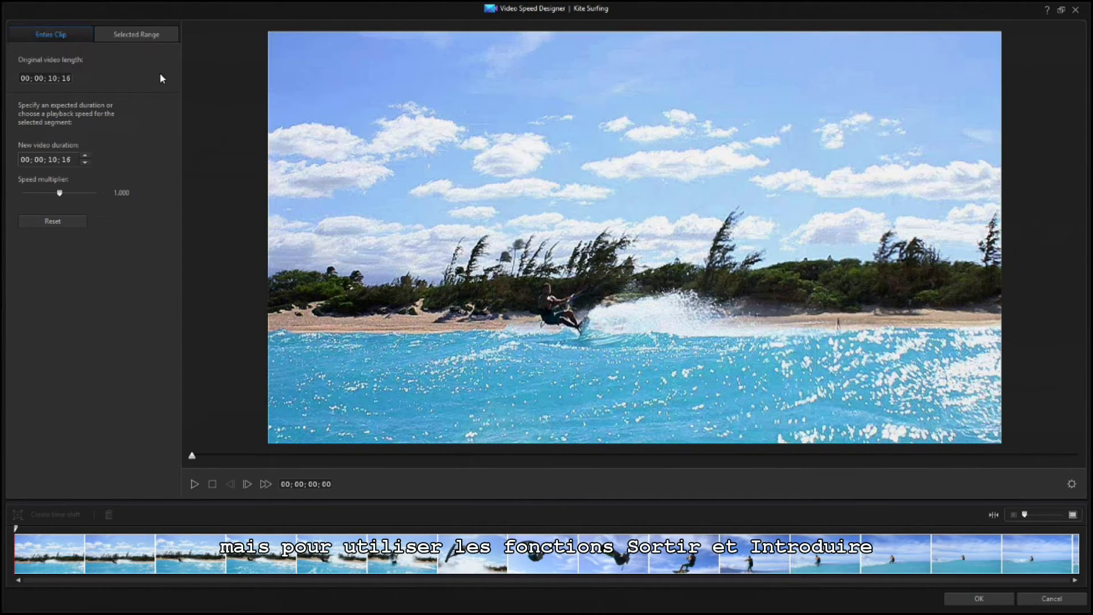
- Create a Selected Range time shift of about 00;00;02;22 spanning the kite surfer's jump
click(137, 36)
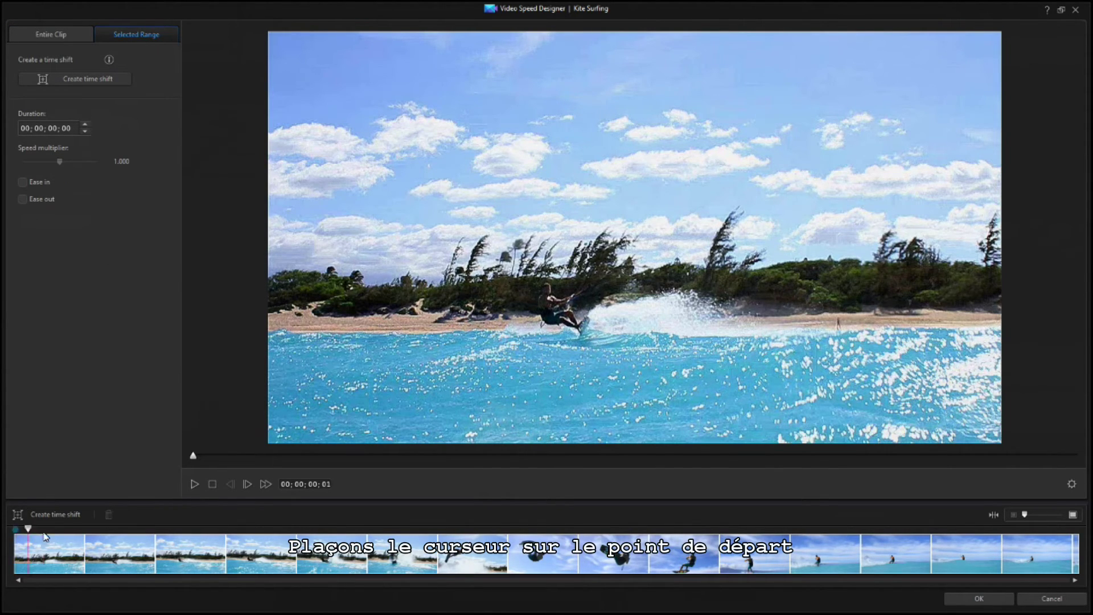
drag(46, 537, 437, 548)
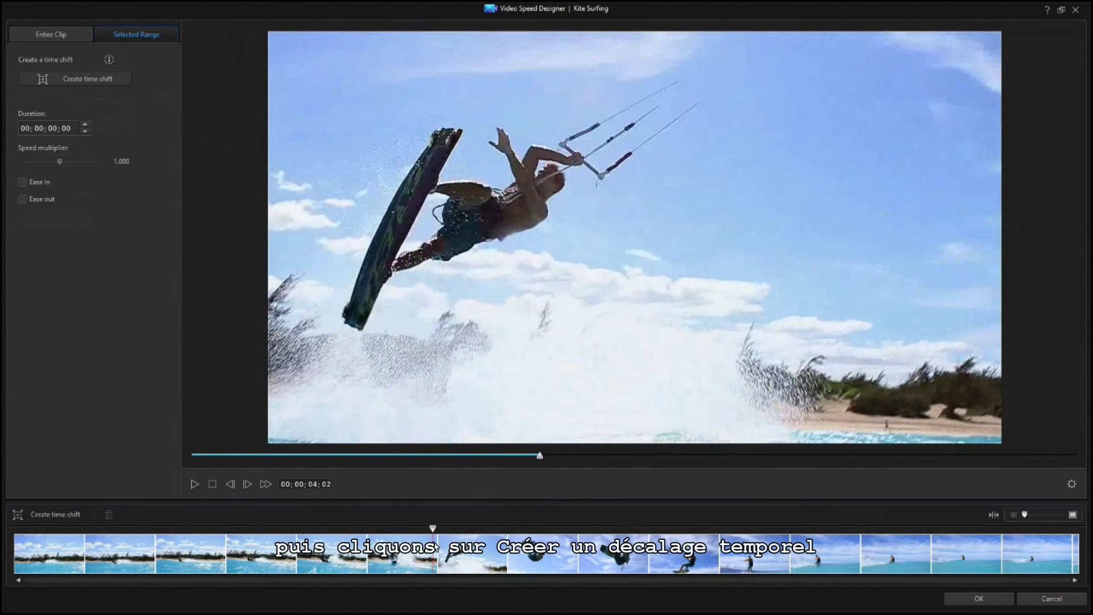
click(86, 81)
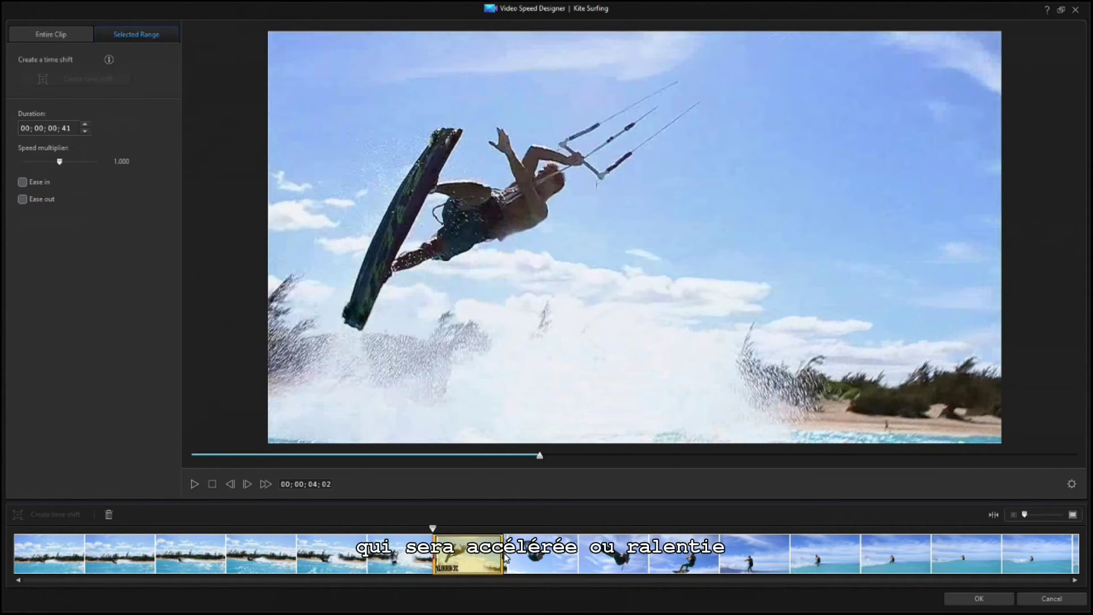
drag(504, 558, 694, 580)
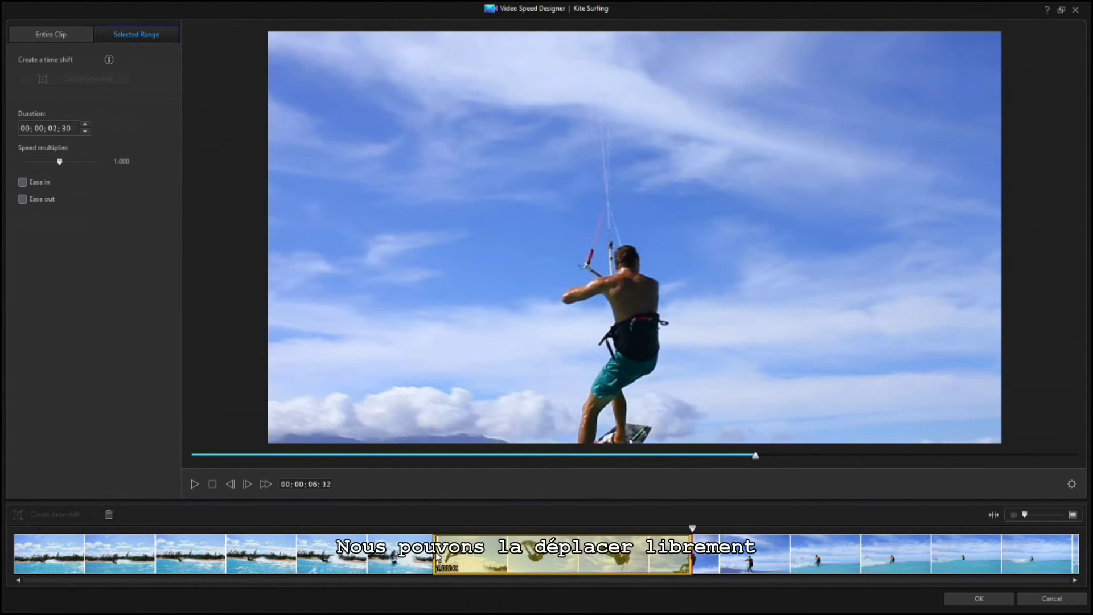
drag(437, 557, 452, 561)
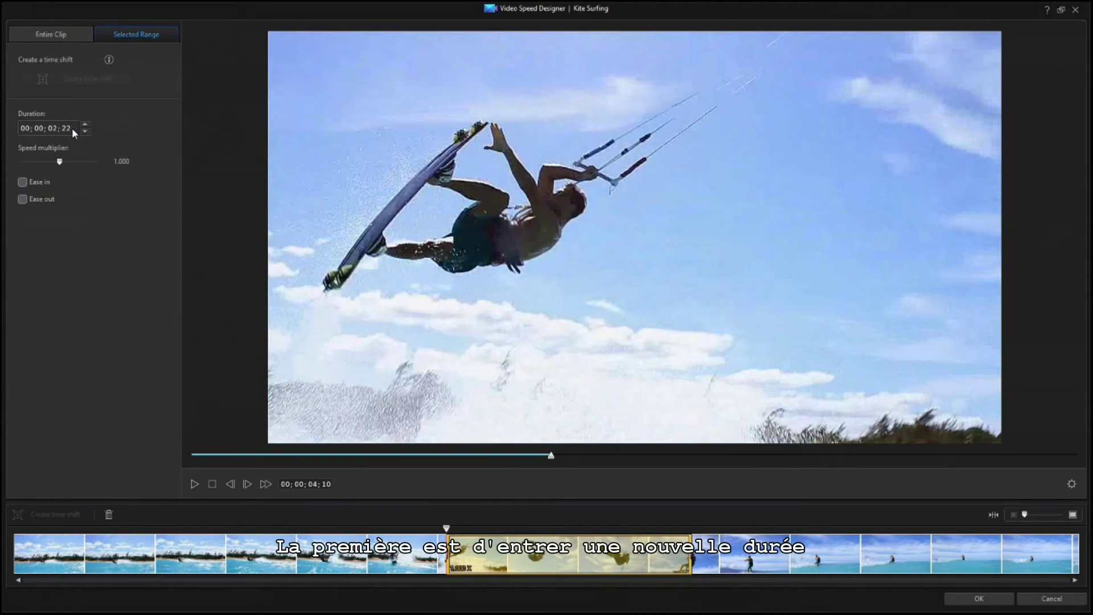
- Slow the jump's time shift to 0.310 speed, stretching it to 00;00;07;38
click(55, 129)
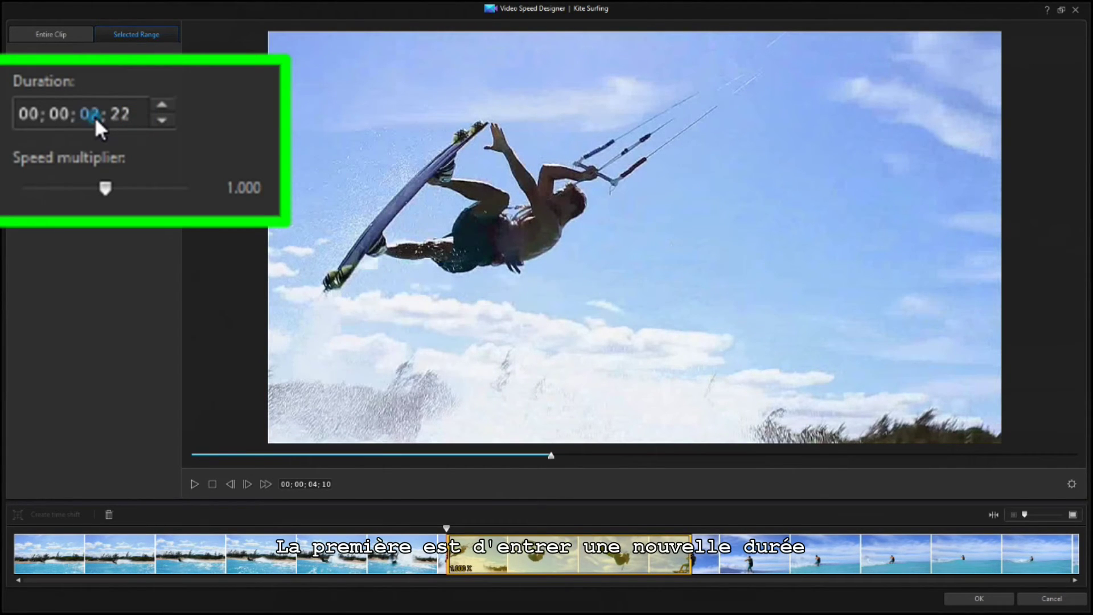
text(10; )
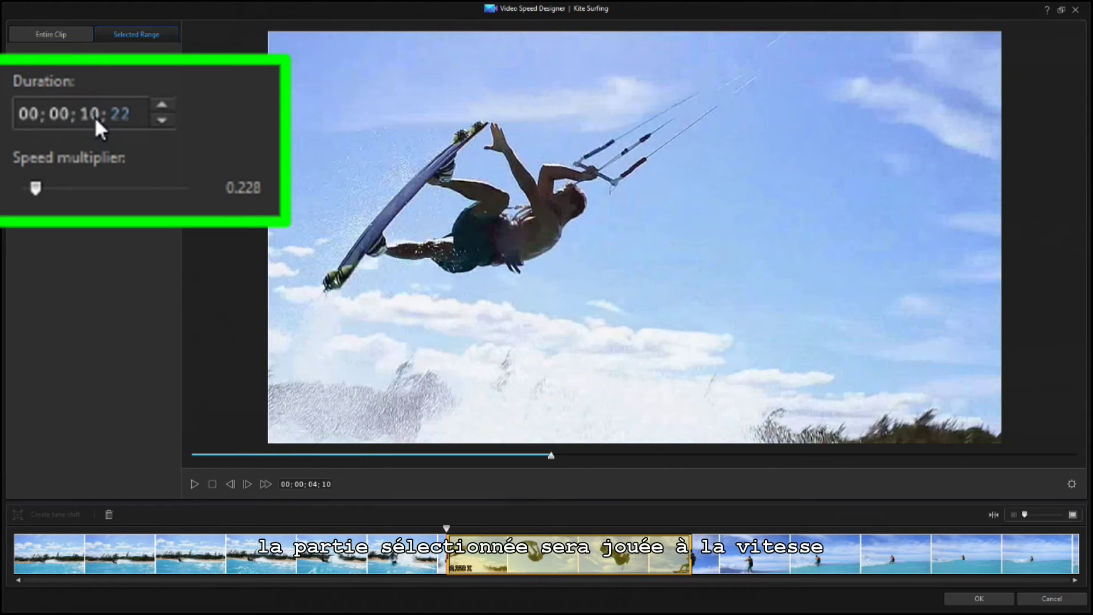
text(00)
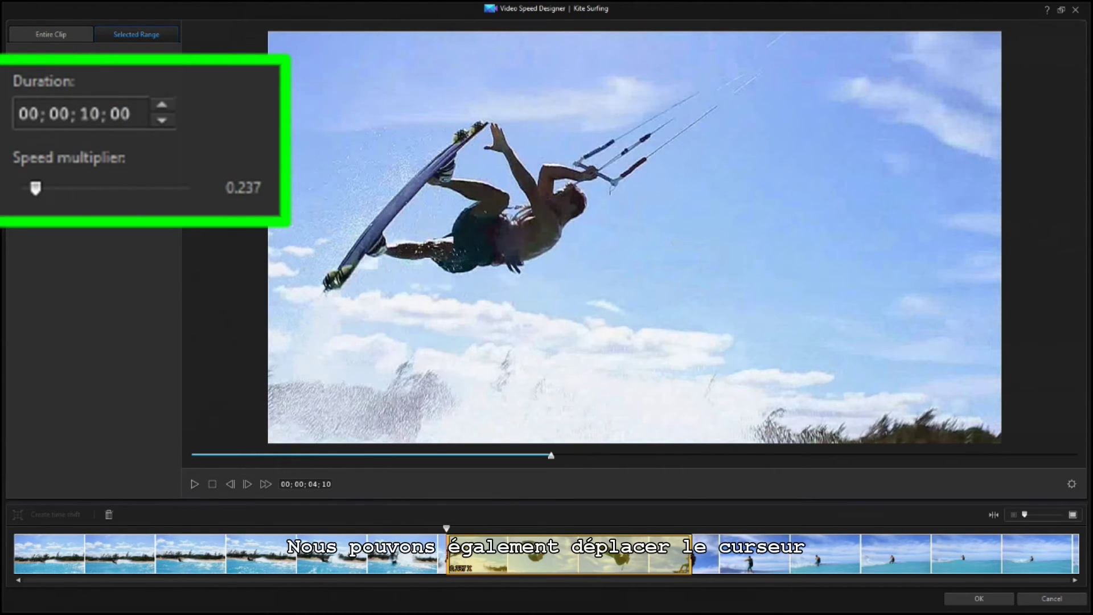
mouse_move(39, 186)
mouse_down()
mouse_move(153, 191)
mouse_move(1, 197)
mouse_move(20, 186)
mouse_up()
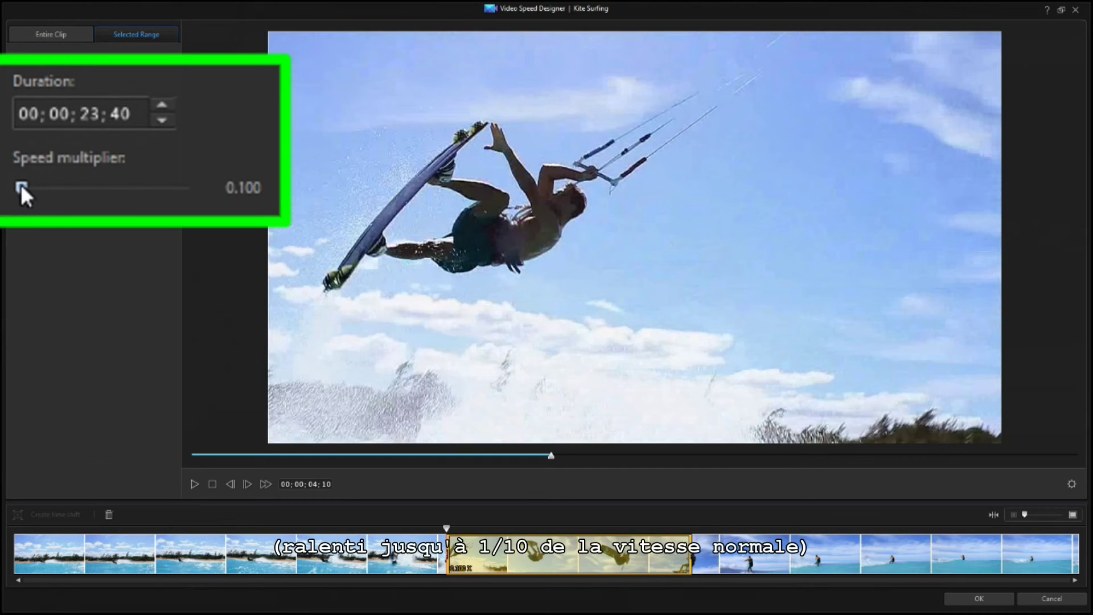
drag(20, 185, 273, 209)
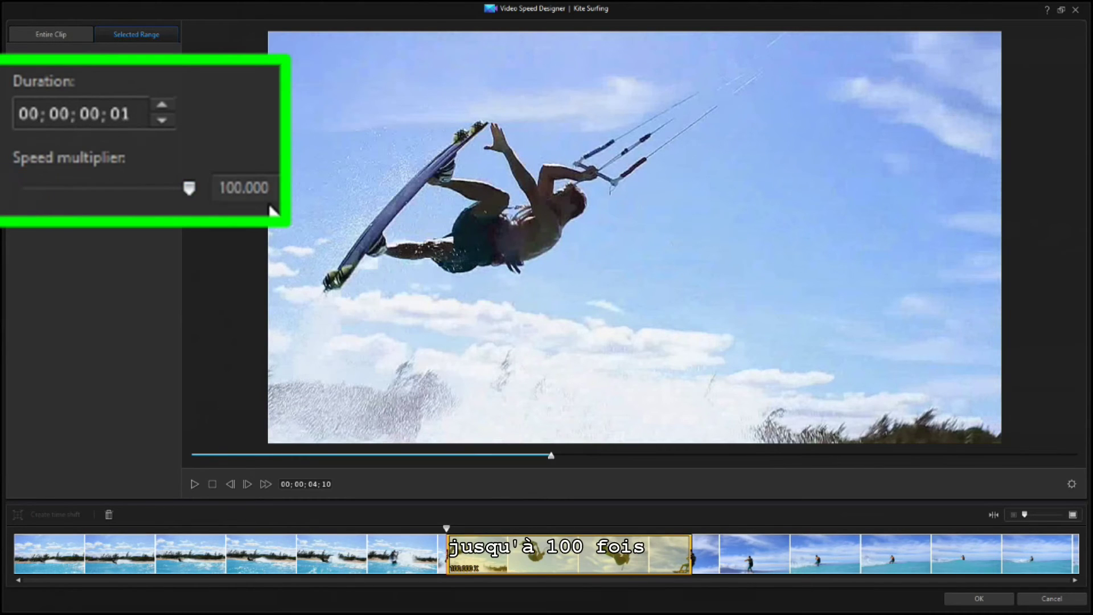
drag(185, 187, 39, 192)
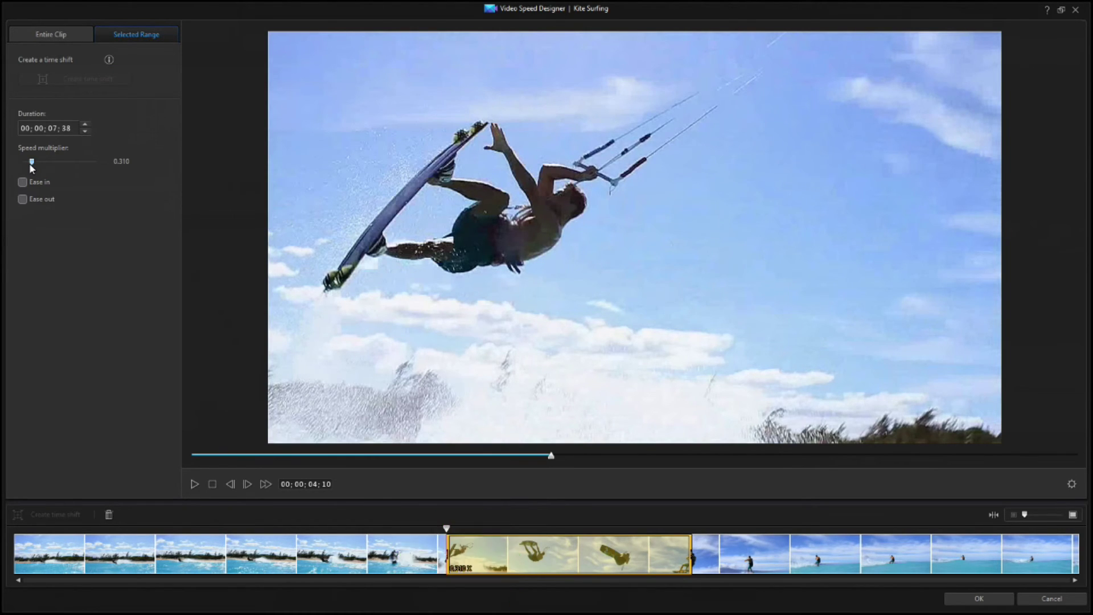
- Turn on Ease out and Ease in for the slow-motion jump, shortening it to 00;00;05;24
click(23, 199)
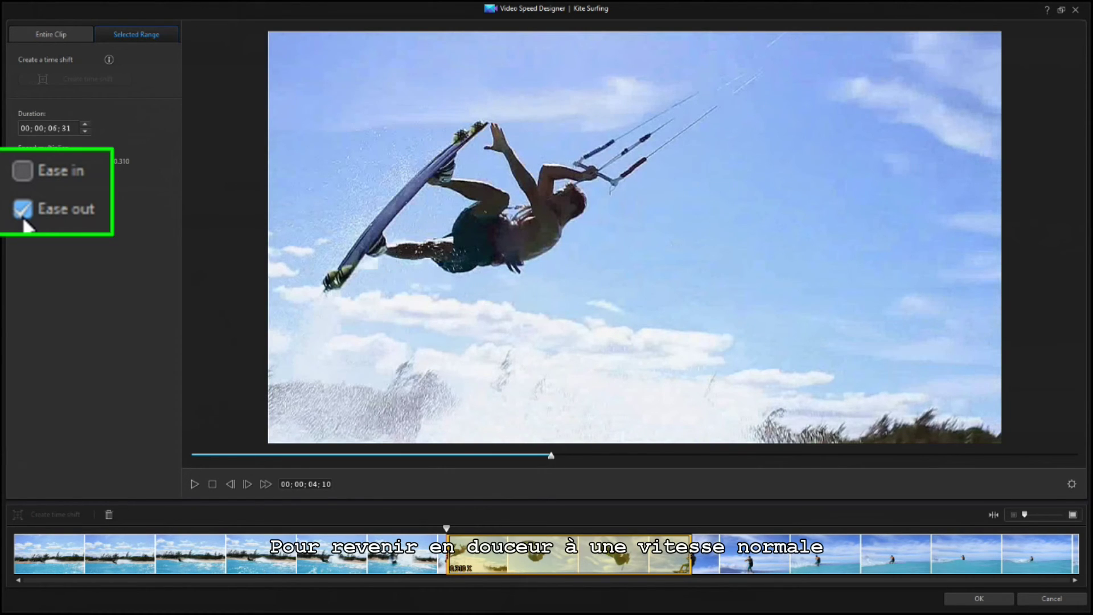
click(23, 169)
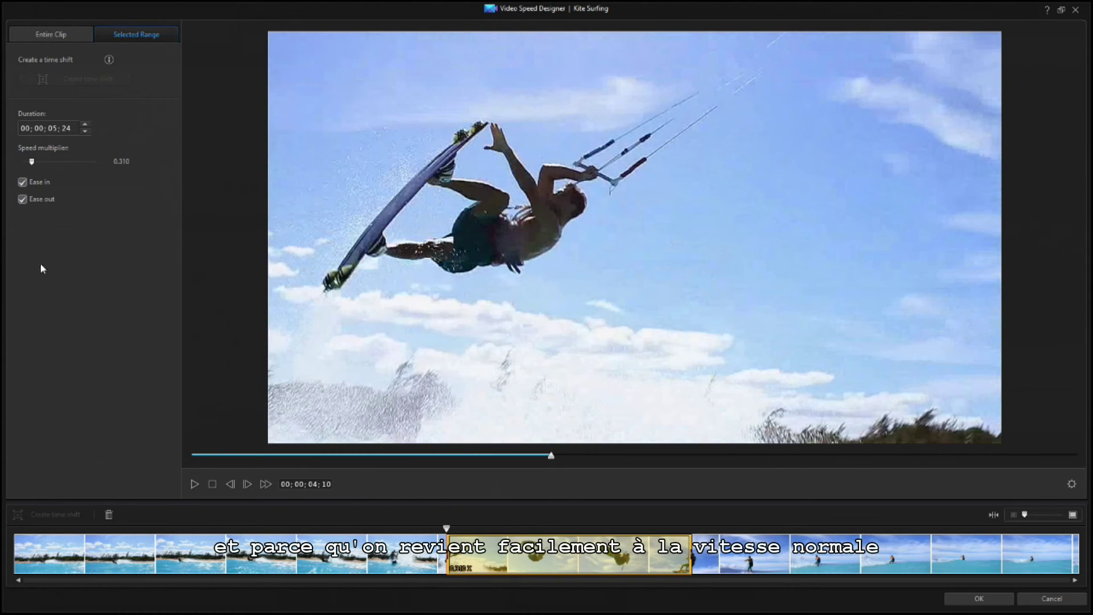
click(67, 530)
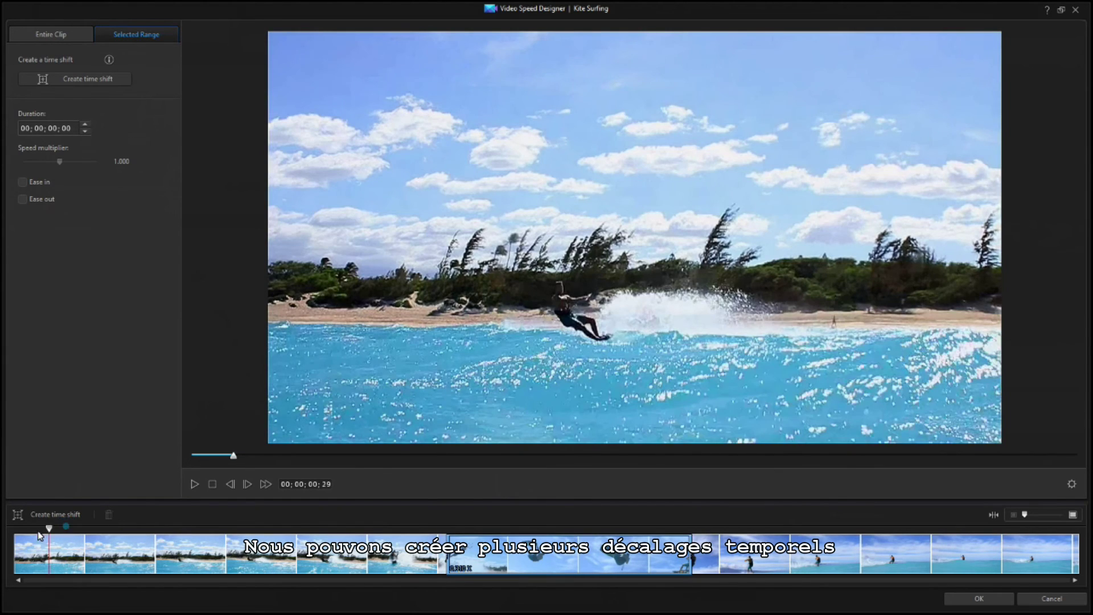
click(16, 532)
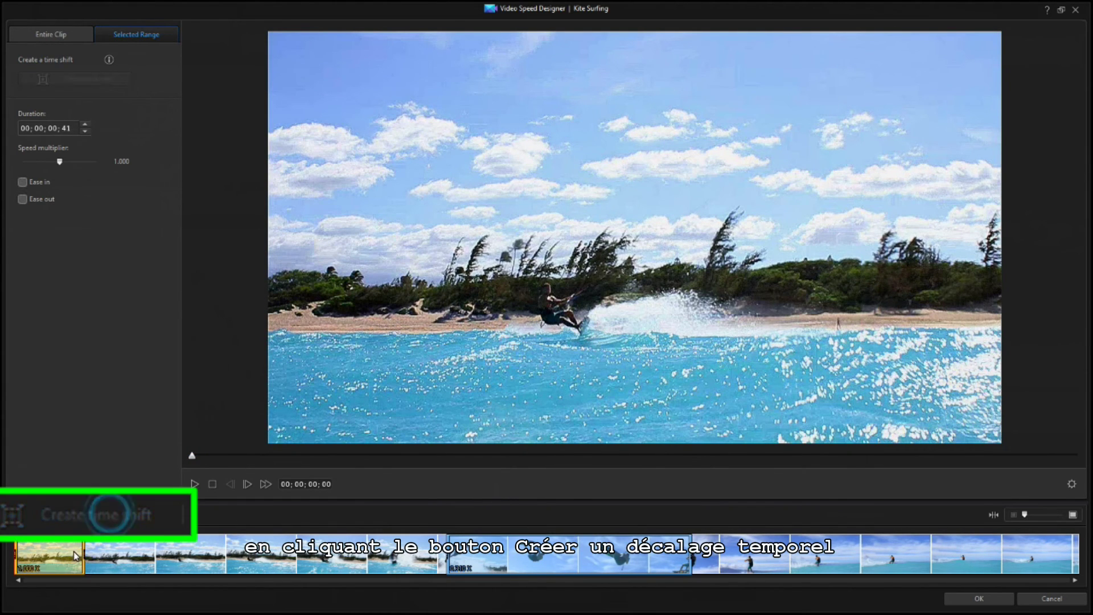
drag(86, 554, 413, 570)
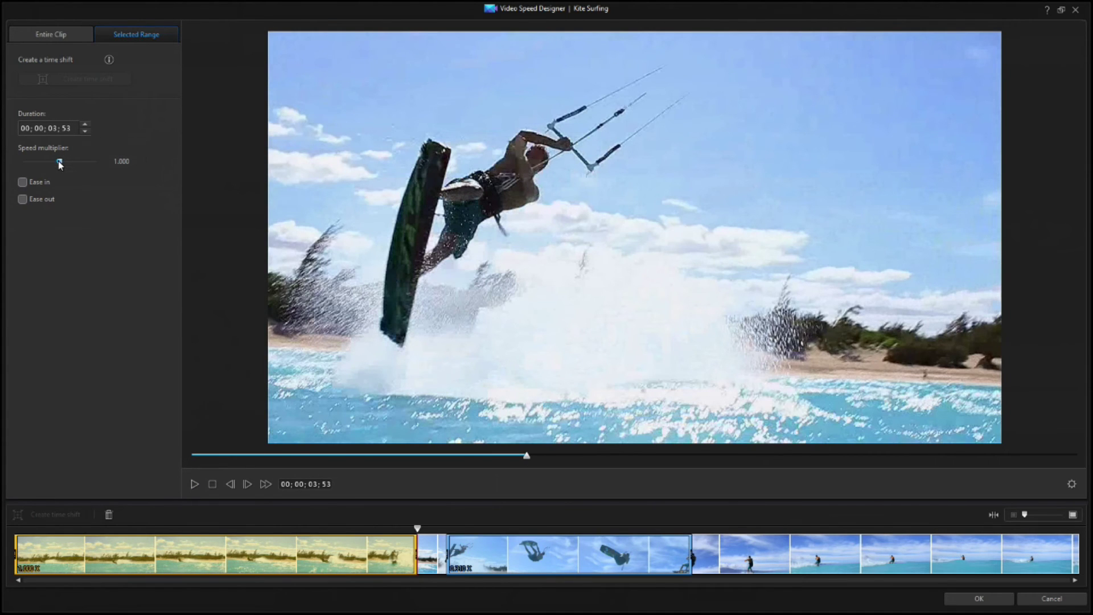
drag(59, 161, 81, 161)
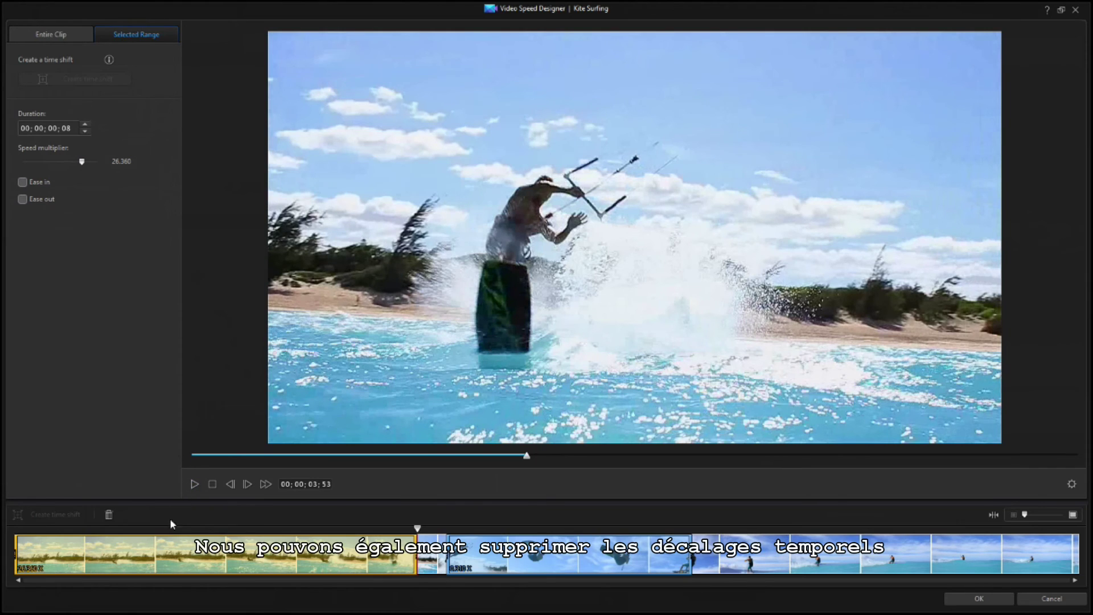
click(111, 514)
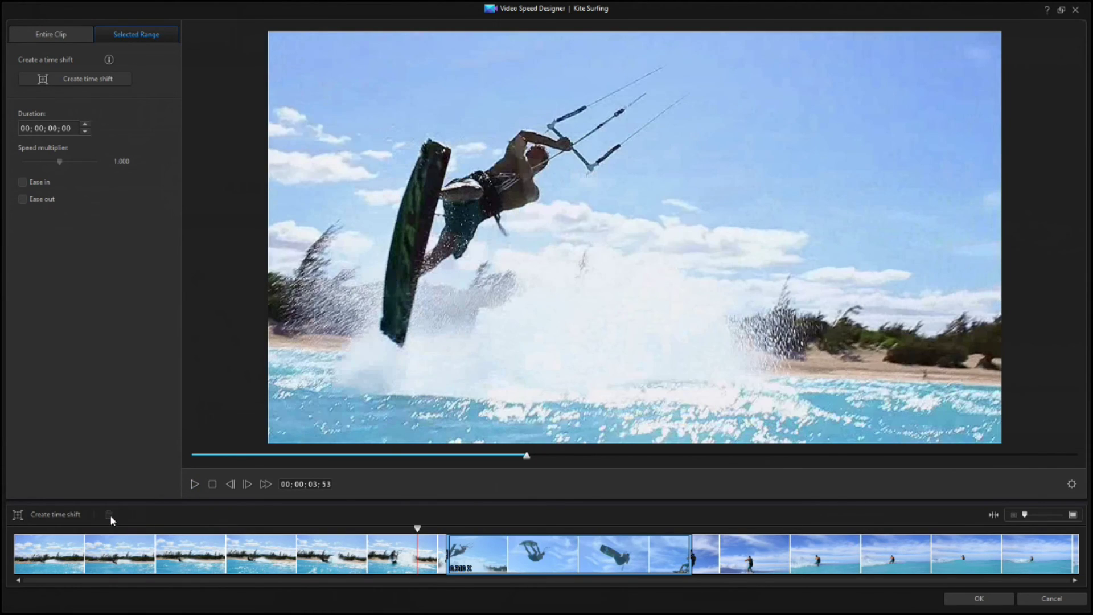